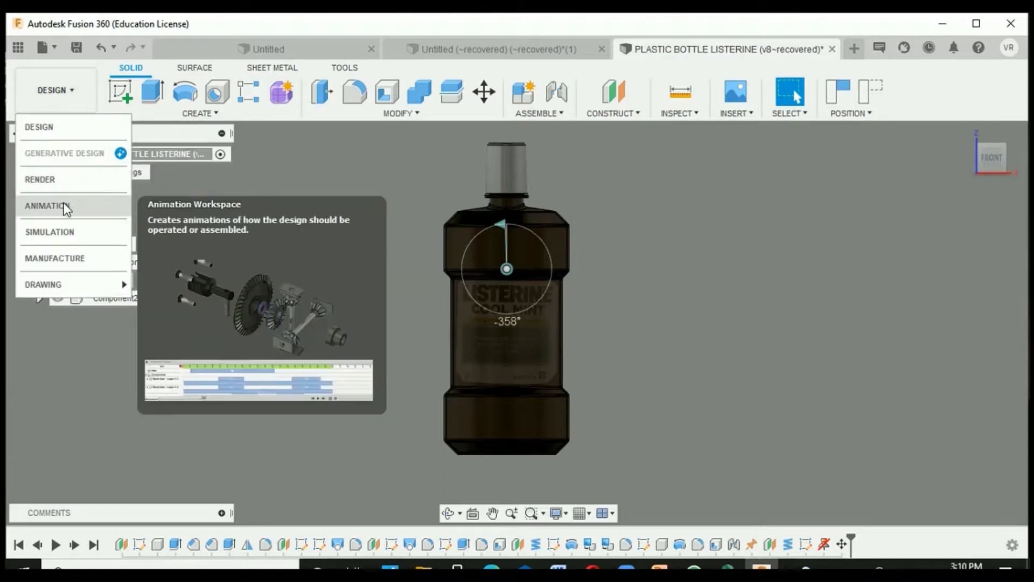
Step: Open the Animation workspace and record a camera move ending at 10 seconds that turns the bottle toward its right side
{"action": "left_click", "coordinate": [64, 206]}
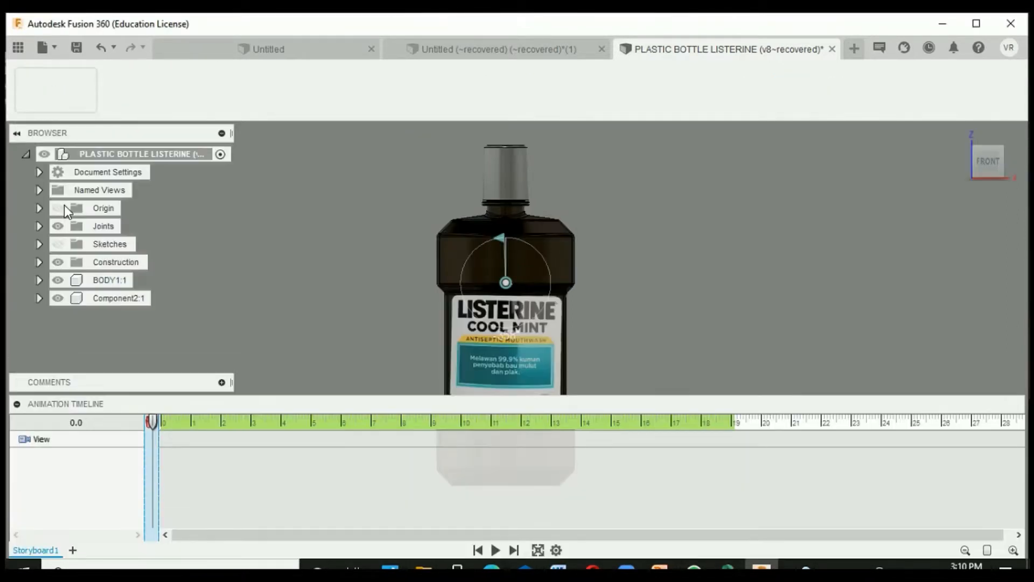
{"action": "left_click", "coordinate": [461, 421]}
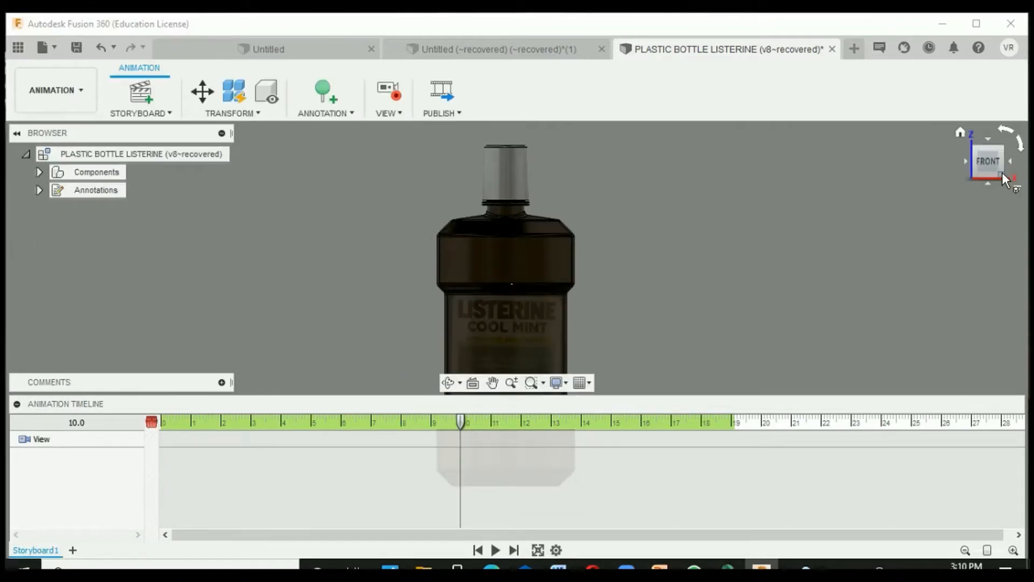
{"action": "left_click_drag", "start_coordinate": [990, 162], "coordinate": [952, 160]}
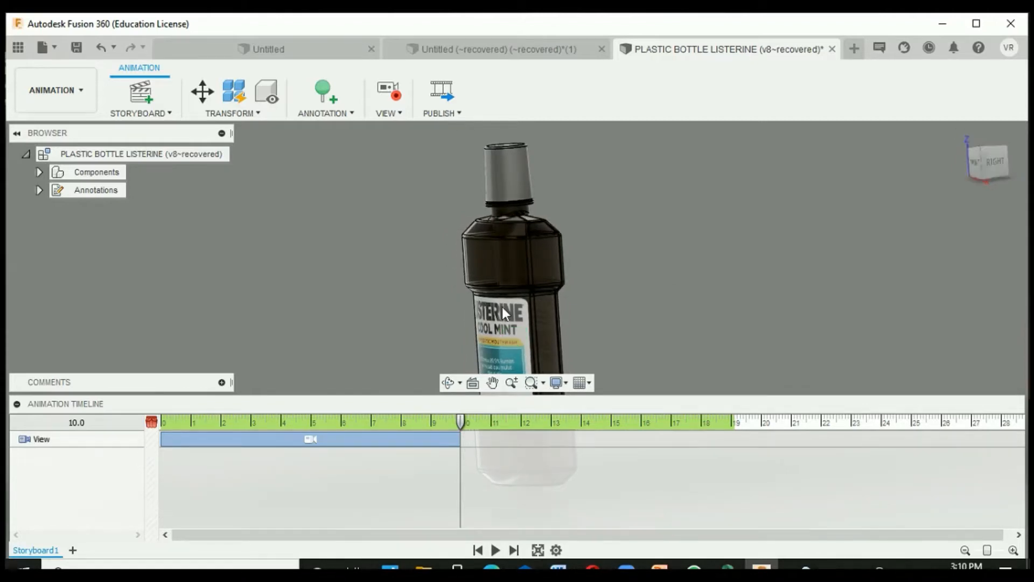
Step: Transform the bottle cap at the 10-second mark with a Y angle of 360*3 degrees
{"action": "left_click", "coordinate": [510, 169]}
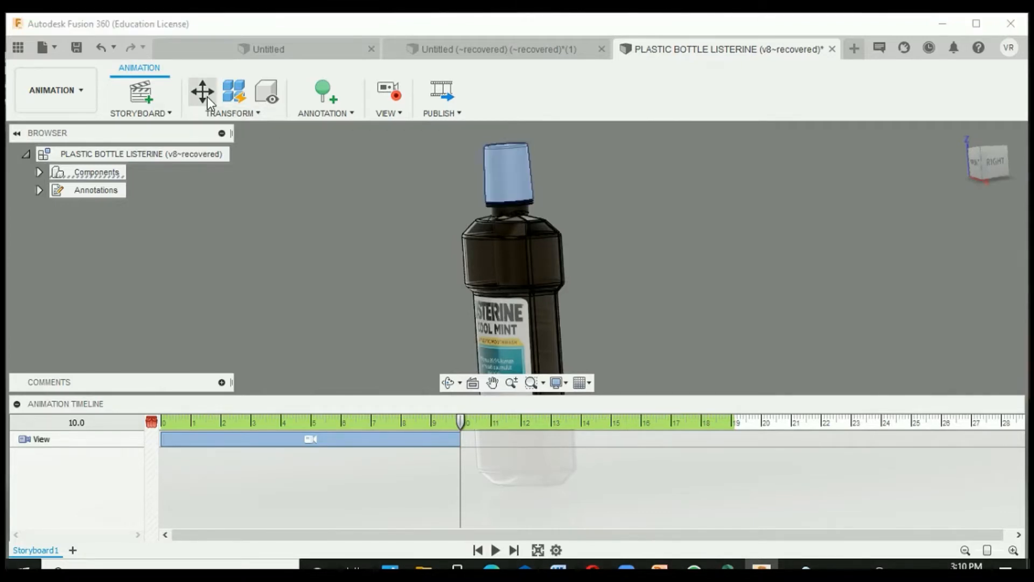
{"action": "key", "text": "m"}
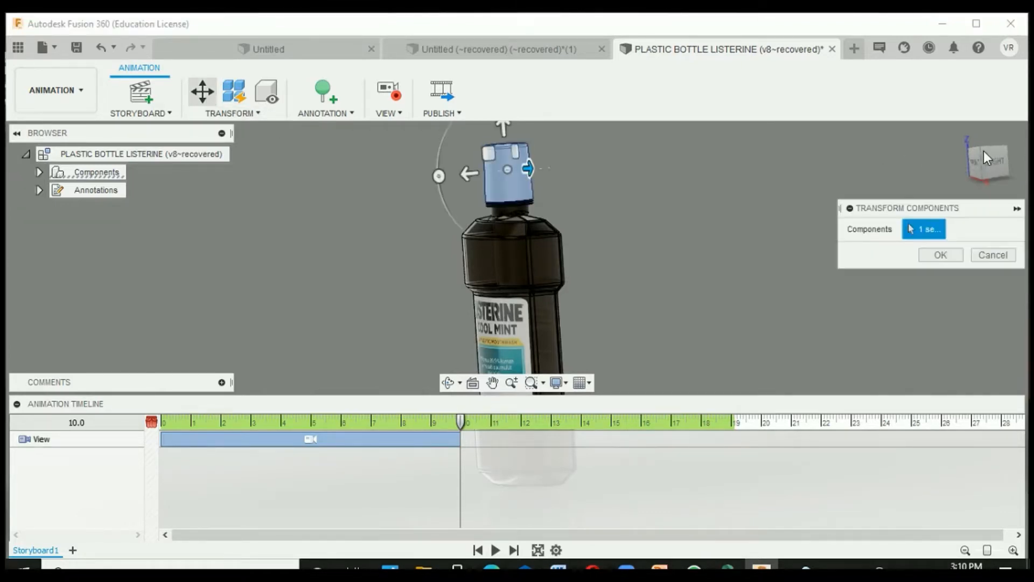
{"action": "left_click", "coordinate": [978, 151]}
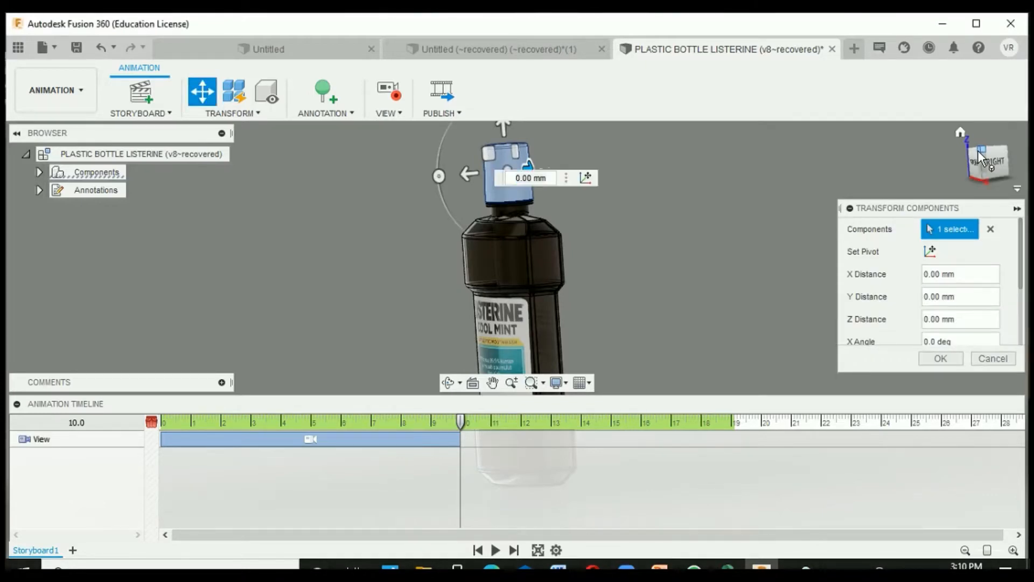
{"action": "scroll", "coordinate": [619, 334], "scroll_direction": "down", "scroll_amount": 3}
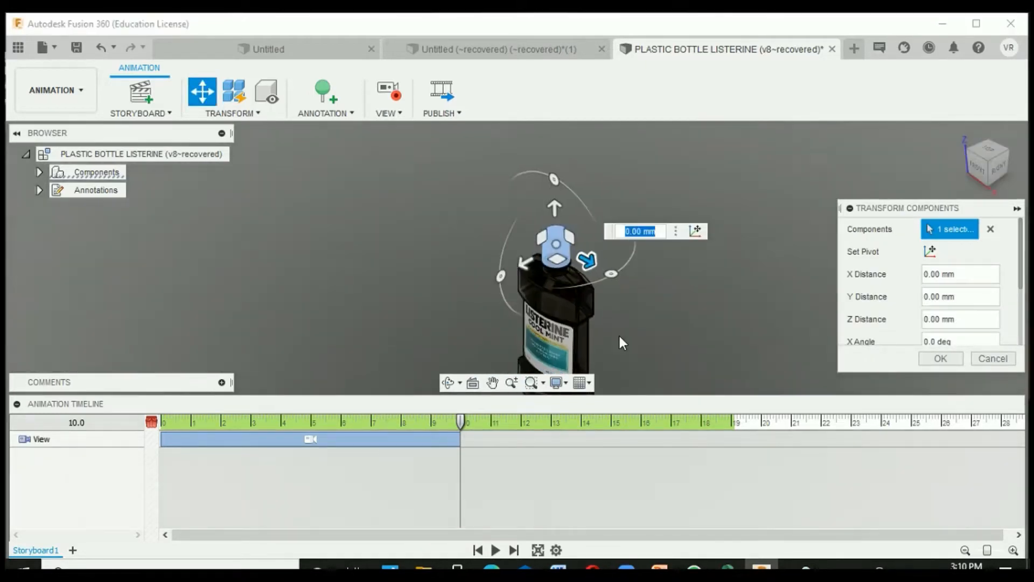
{"action": "scroll", "coordinate": [658, 260], "scroll_direction": "up", "scroll_amount": 4}
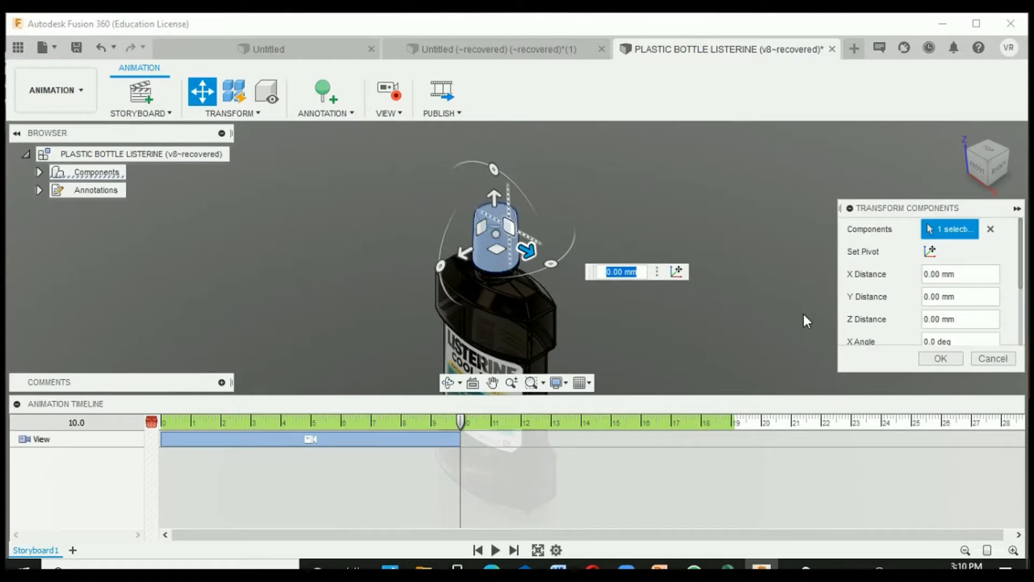
{"action": "left_click", "coordinate": [573, 244]}
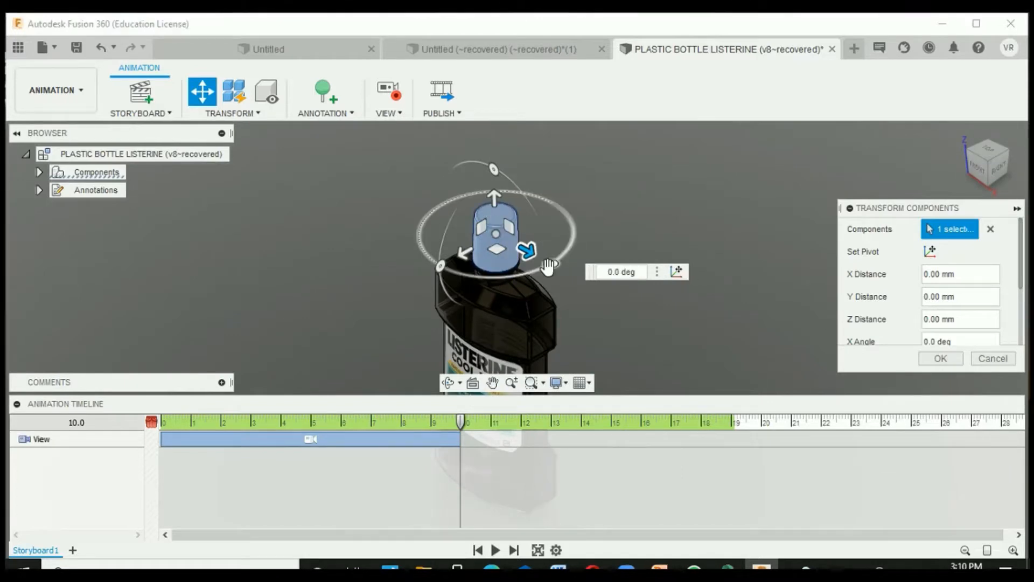
{"action": "type", "text": "3"}
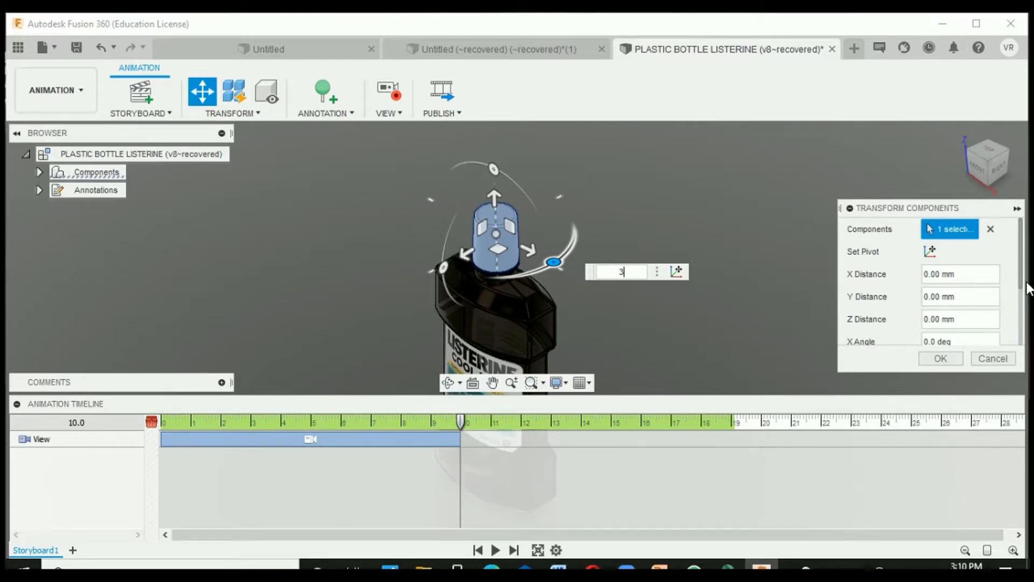
{"action": "scroll", "coordinate": [1014, 296], "scroll_direction": "down", "scroll_amount": 3}
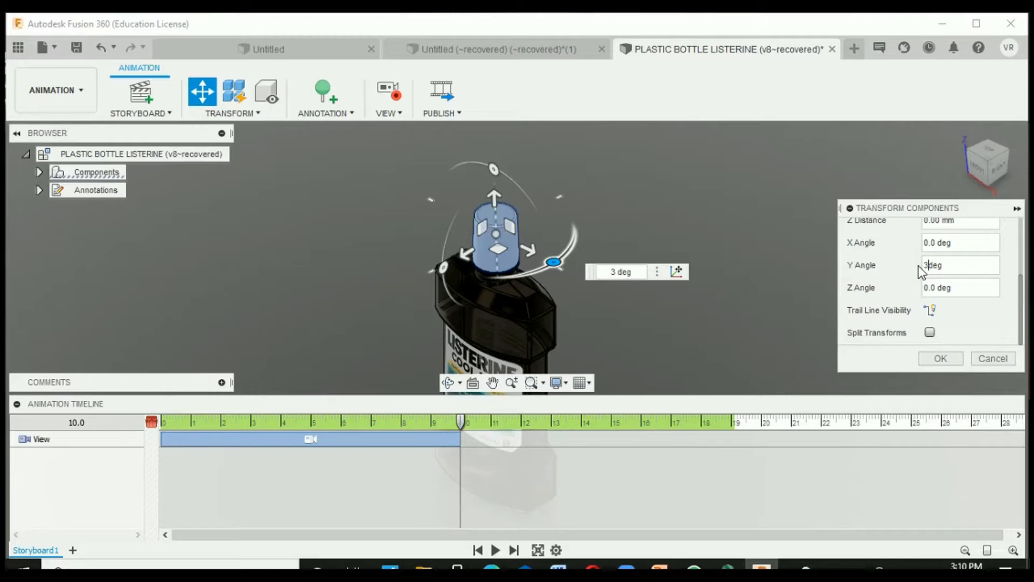
{"action": "type", "text": "60"}
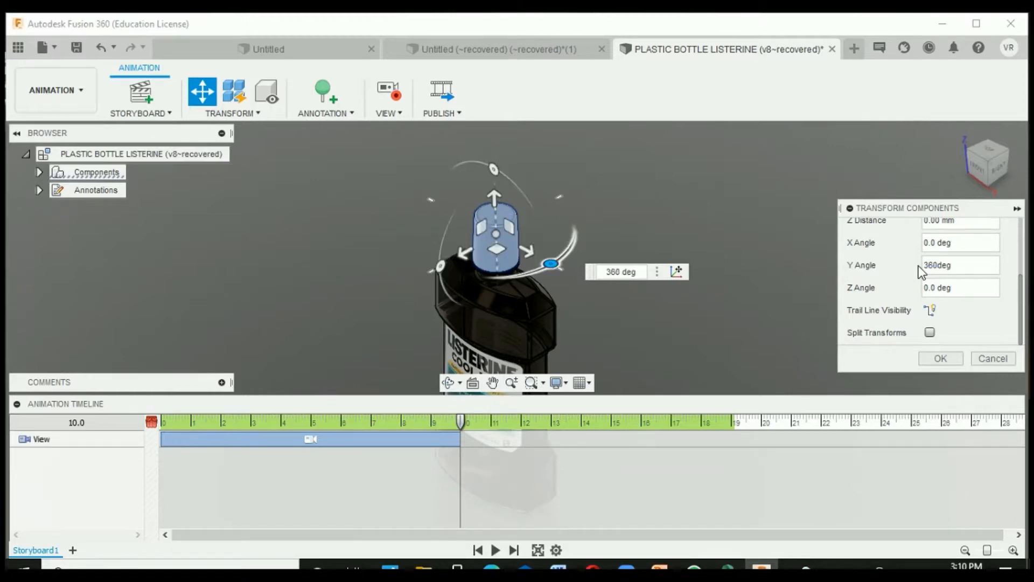
{"action": "type", "text": "*"}
{"action": "type", "text": "5"}
{"action": "key", "text": "BackSpace"}
{"action": "type", "text": "3"}
Step: Raise the cap off the bottle neck with a Y distance of 50 mm and finish the transform
{"action": "left_click", "coordinate": [496, 196]}
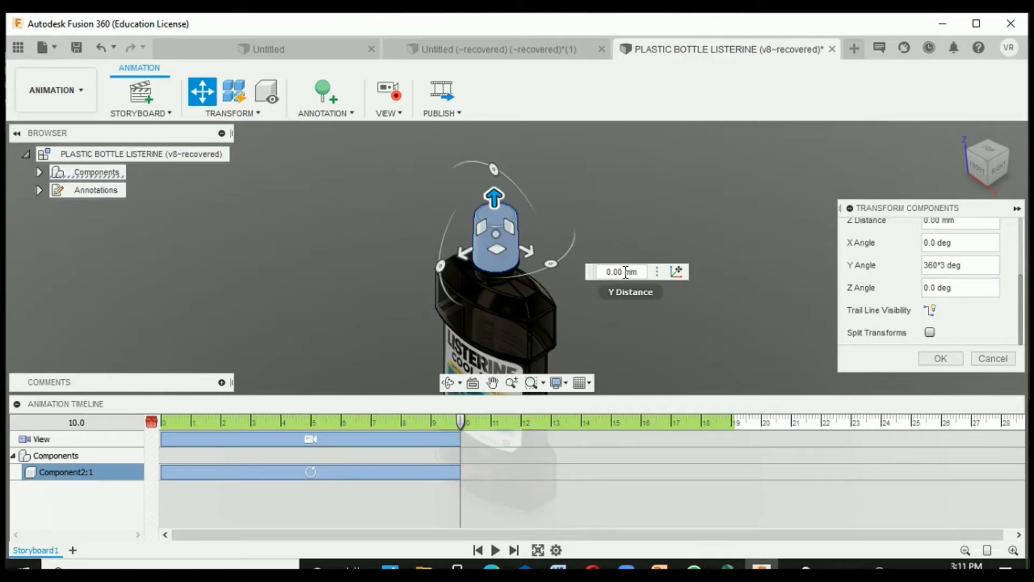
{"action": "double_click", "coordinate": [599, 271]}
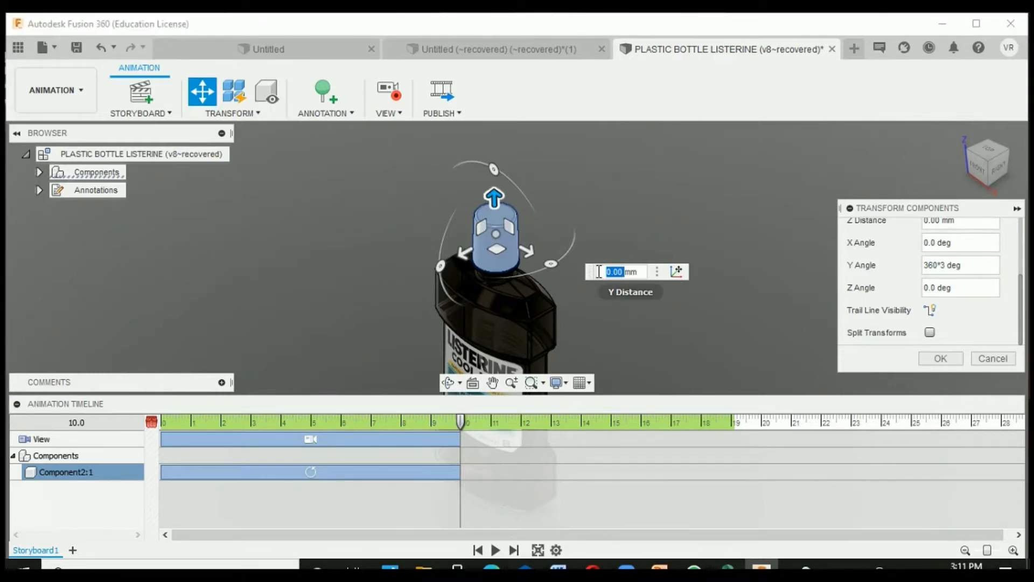
{"action": "type", "text": "40"}
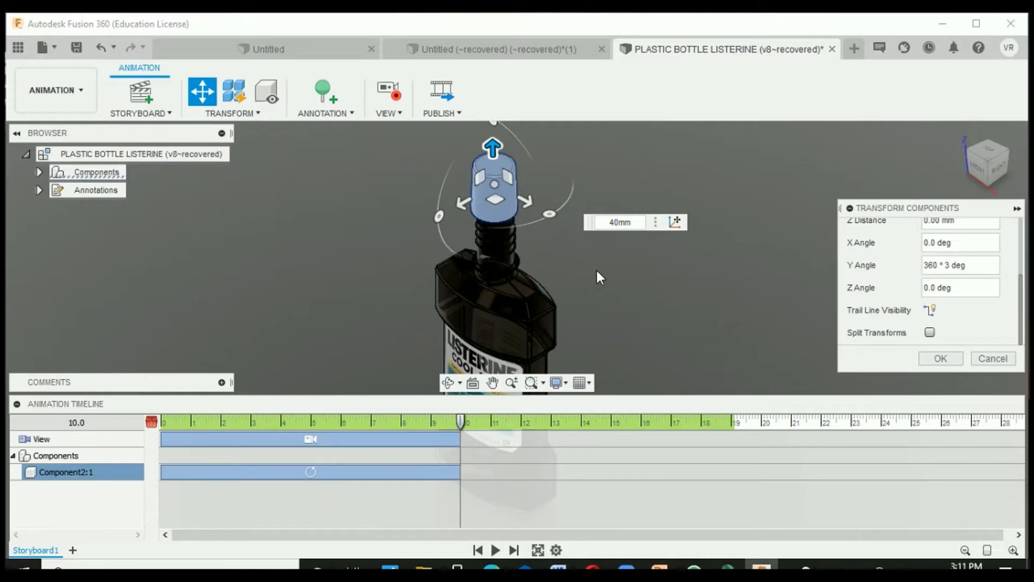
{"action": "key", "text": "BackSpace"}
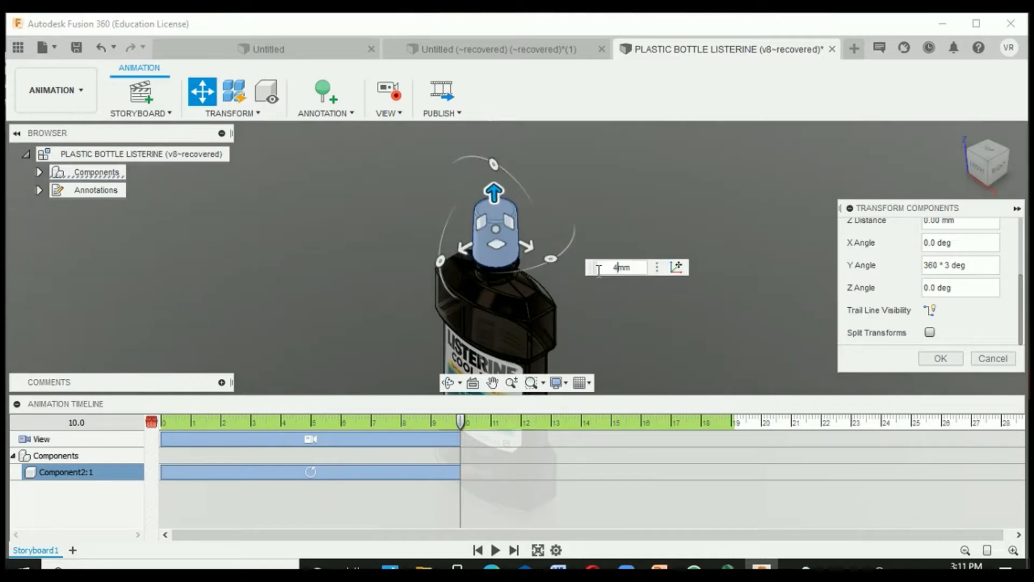
{"action": "key", "text": "BackSpace"}
{"action": "type", "text": "50"}
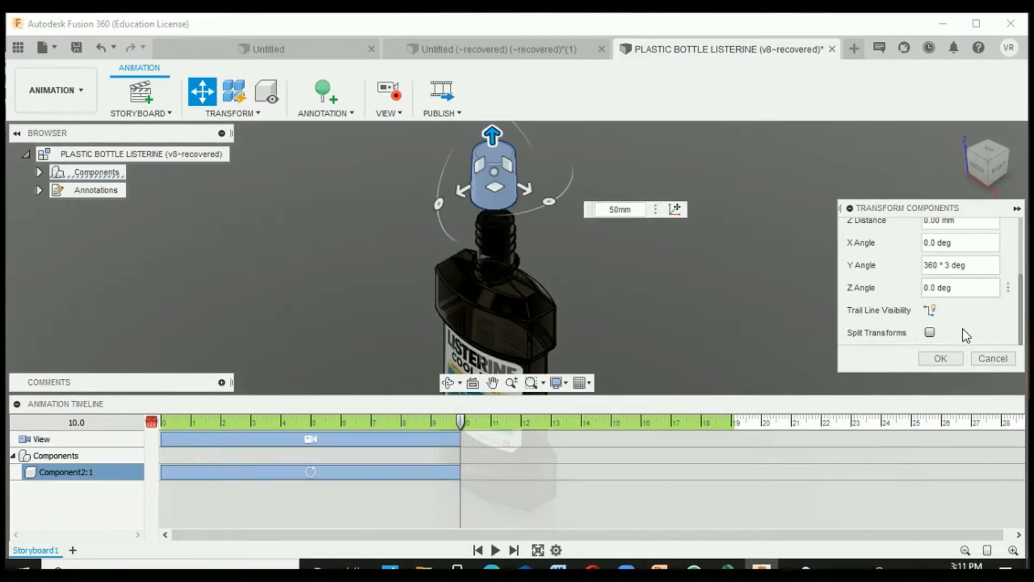
{"action": "left_click", "coordinate": [953, 354]}
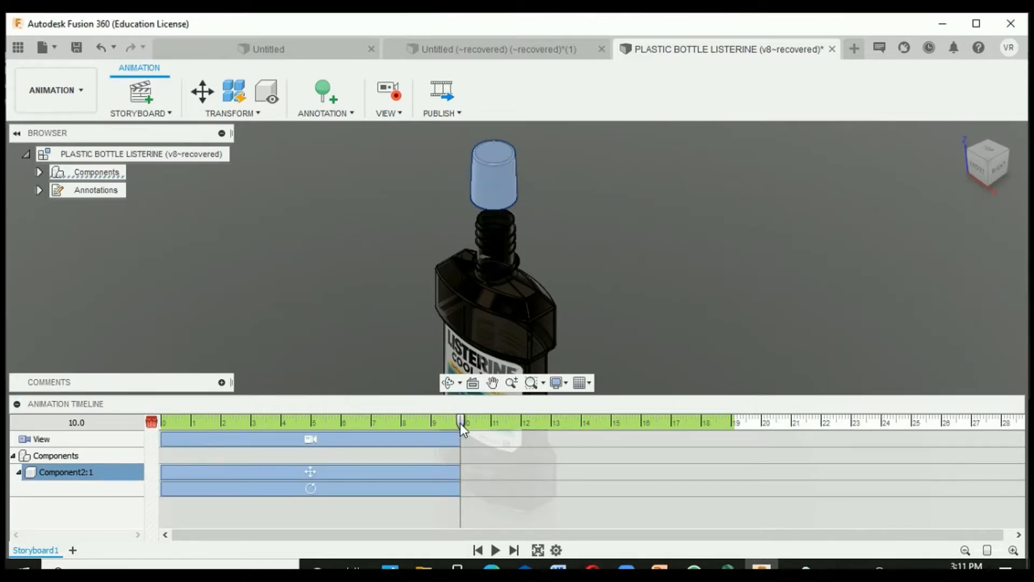
Step: Play the cap-opening animation from the start, stop it and return the playhead to about 10 seconds
{"action": "left_click_drag", "start_coordinate": [311, 426], "coordinate": [160, 431]}
{"action": "left_click", "coordinate": [496, 550]}
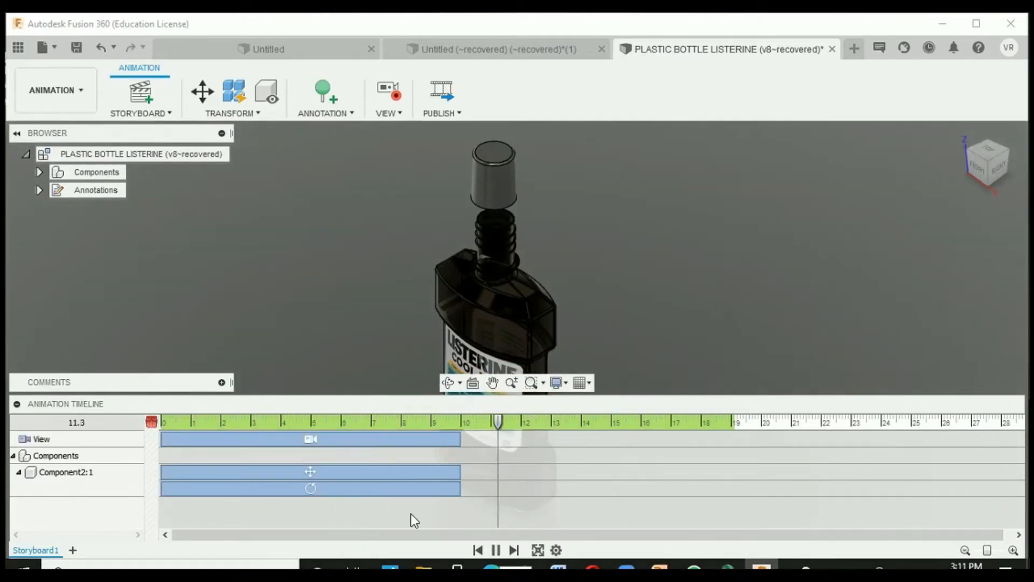
{"action": "left_click", "coordinate": [496, 550]}
{"action": "left_click_drag", "start_coordinate": [532, 422], "coordinate": [464, 423]}
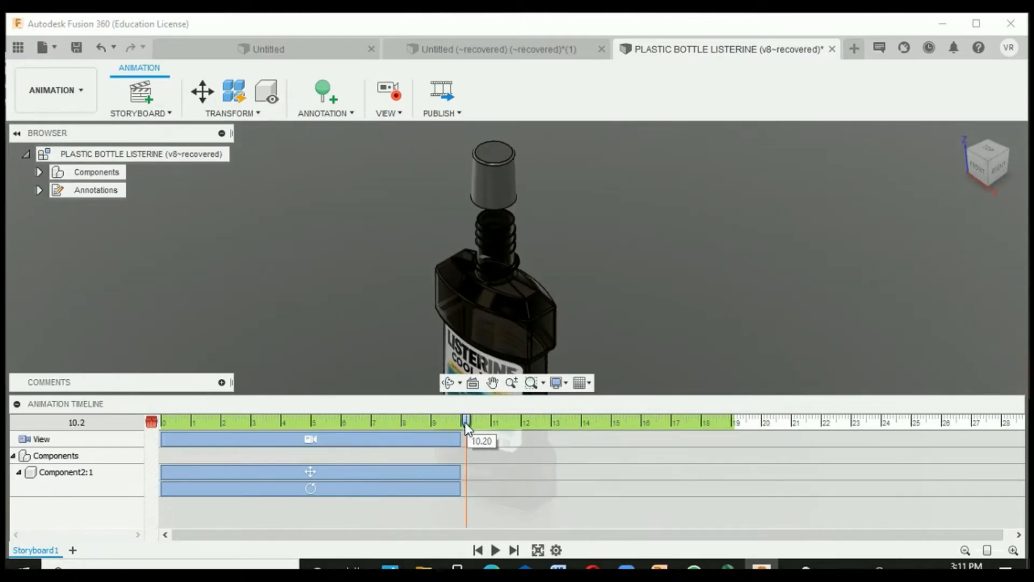
{"action": "right_click", "coordinate": [390, 471]}
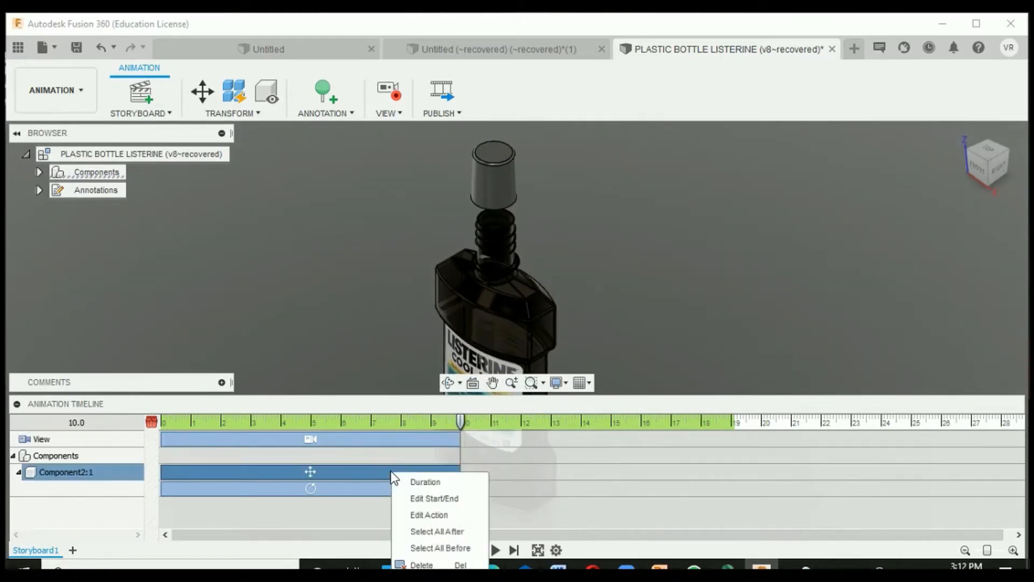
{"action": "left_click", "coordinate": [429, 517]}
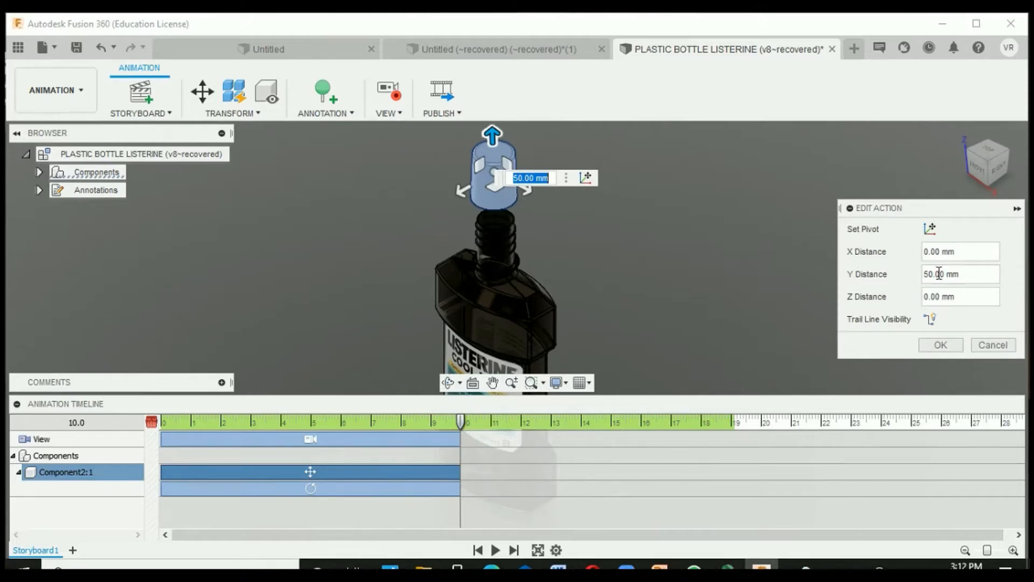
{"action": "left_click", "coordinate": [992, 345]}
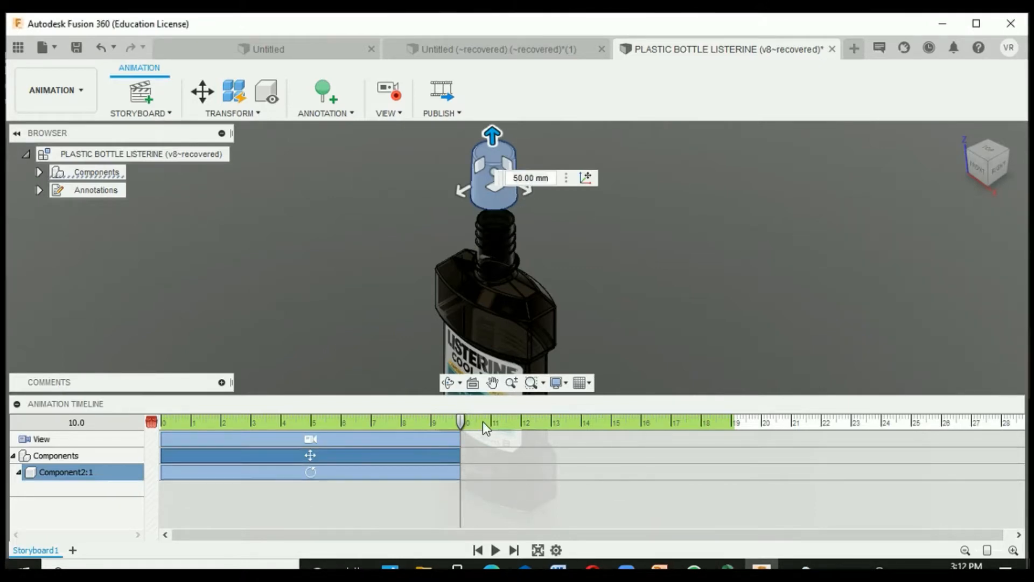
Step: Edit the cap's rotation action on the timeline, setting its Y angle to 360*5 degrees
{"action": "right_click", "coordinate": [409, 489]}
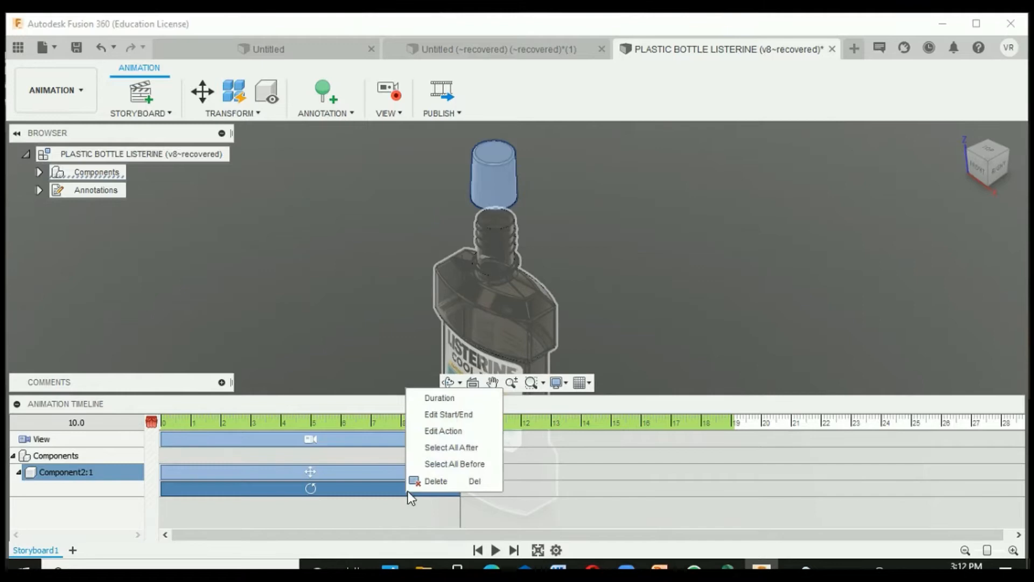
{"action": "left_click", "coordinate": [452, 431]}
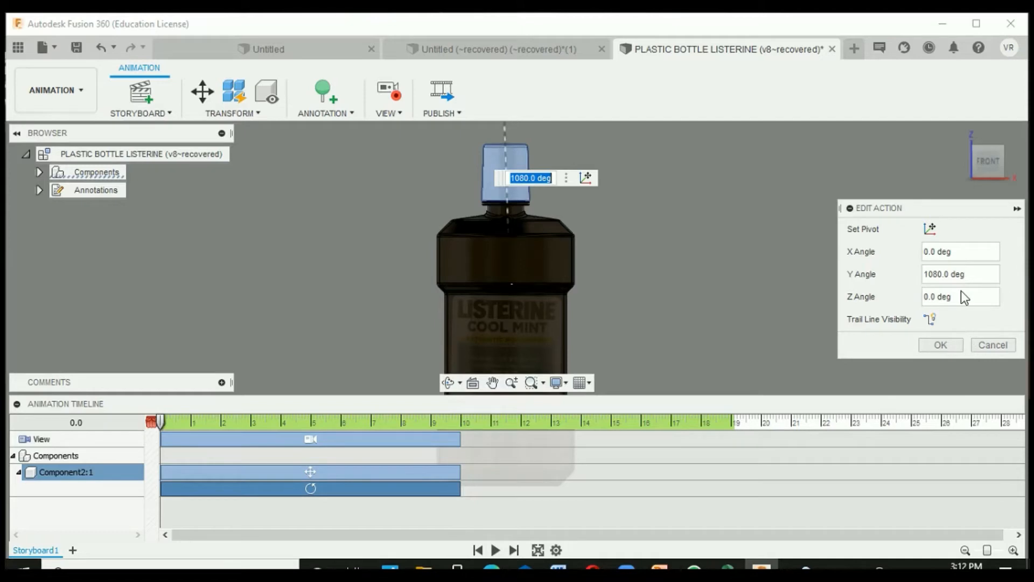
{"action": "left_click_drag", "start_coordinate": [952, 278], "coordinate": [906, 277]}
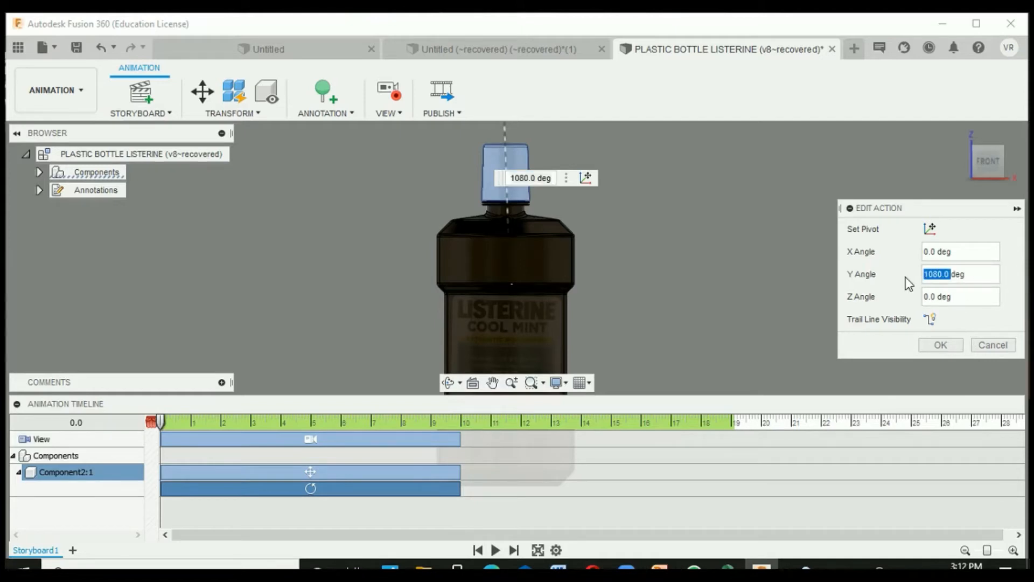
{"action": "type", "text": "360"}
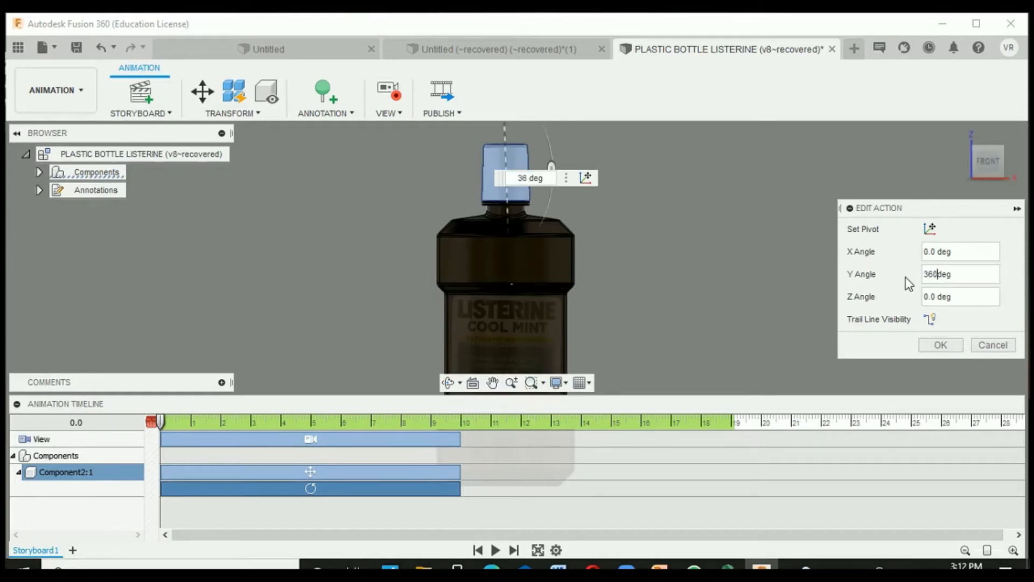
{"action": "type", "text": "*5"}
{"action": "left_click", "coordinate": [962, 340]}
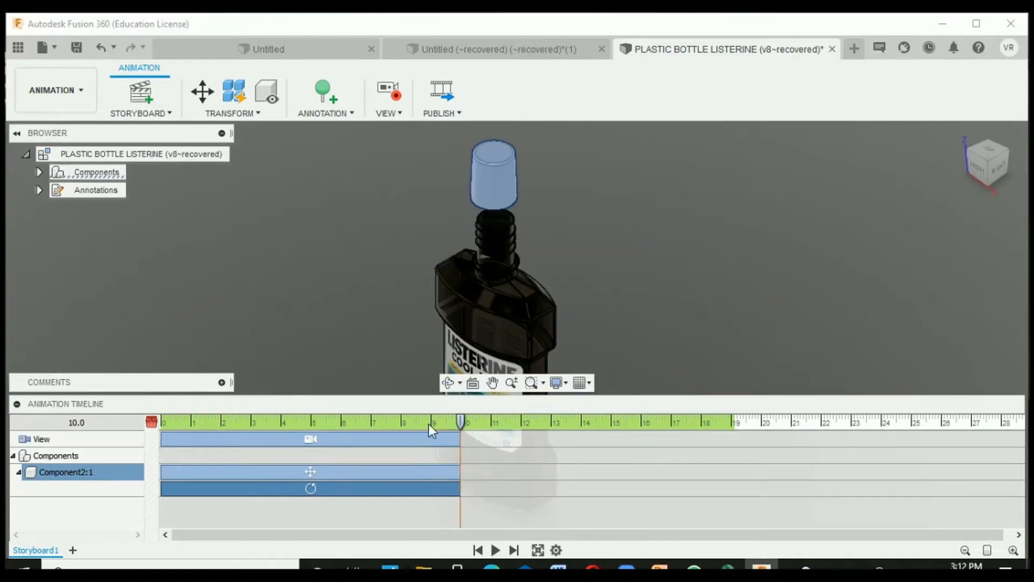
Step: Play back the animation to check the cap's revised rotation, and return the playhead to 10 seconds
{"action": "left_click", "coordinate": [268, 424]}
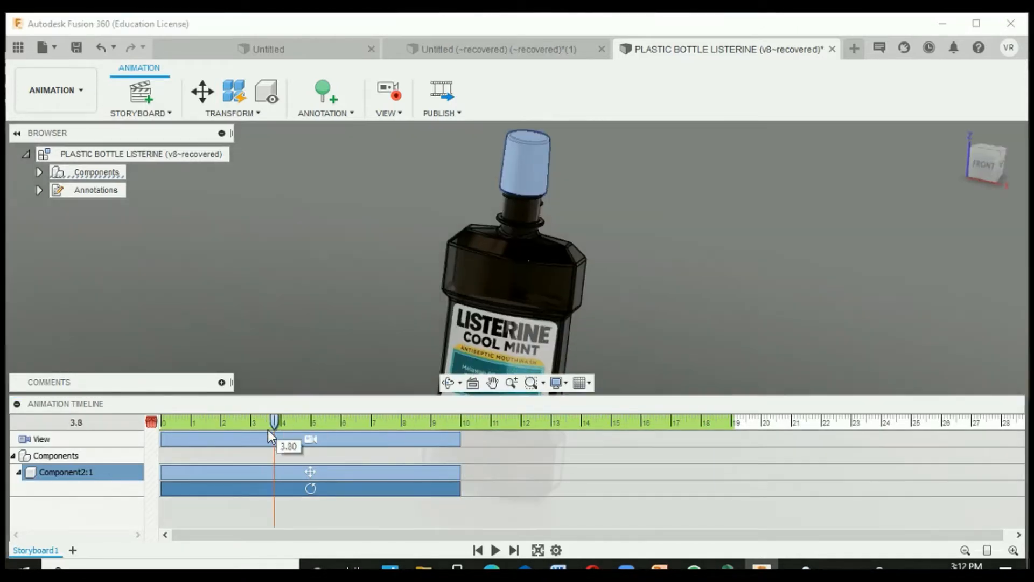
{"action": "left_click", "coordinate": [496, 550]}
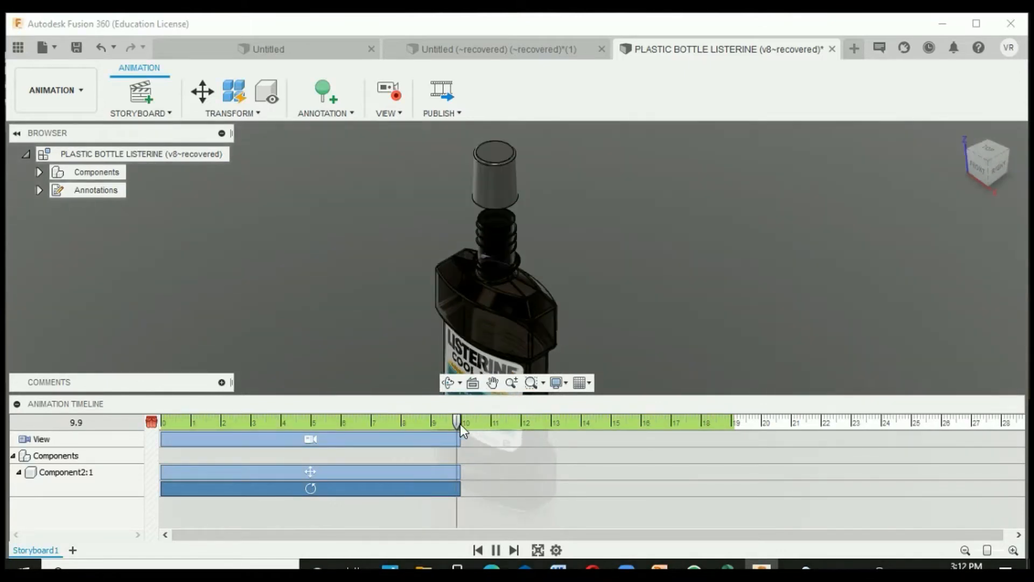
{"action": "left_click_drag", "start_coordinate": [471, 426], "coordinate": [461, 425]}
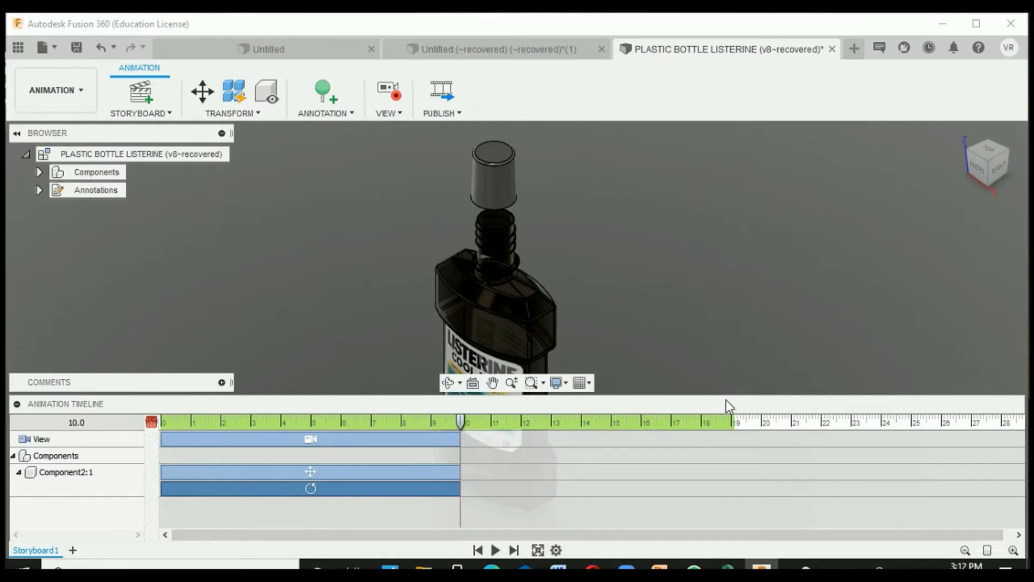
Step: Try recording a new camera orientation at 20 seconds, and undo that view change
{"action": "left_click", "coordinate": [761, 420]}
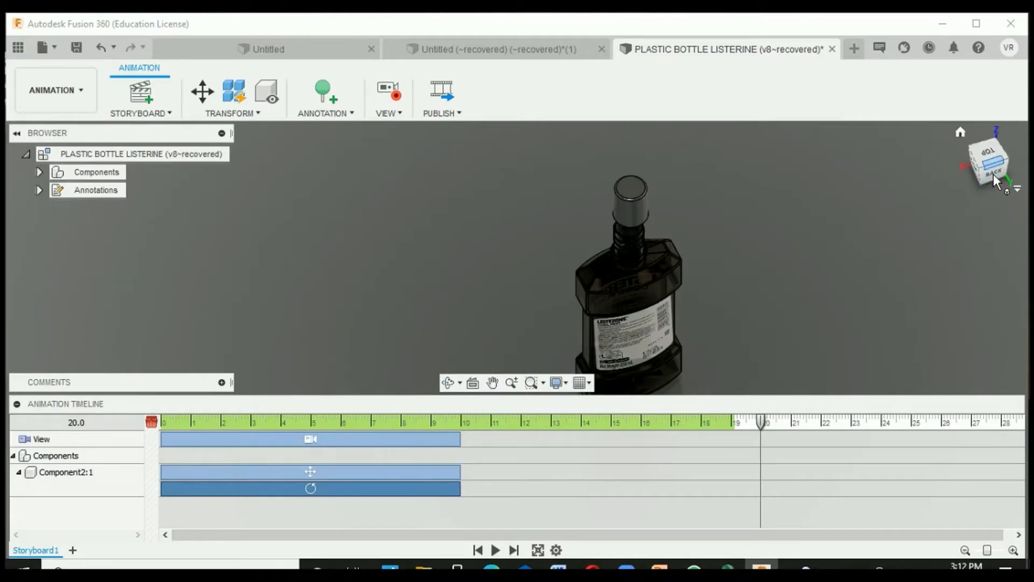
{"action": "mouse_move", "coordinate": [979, 177]}
{"action": "left_mouse_down"}
{"action": "mouse_move", "coordinate": [1033, 164]}
{"action": "mouse_move", "coordinate": [950, 189]}
{"action": "left_mouse_up"}
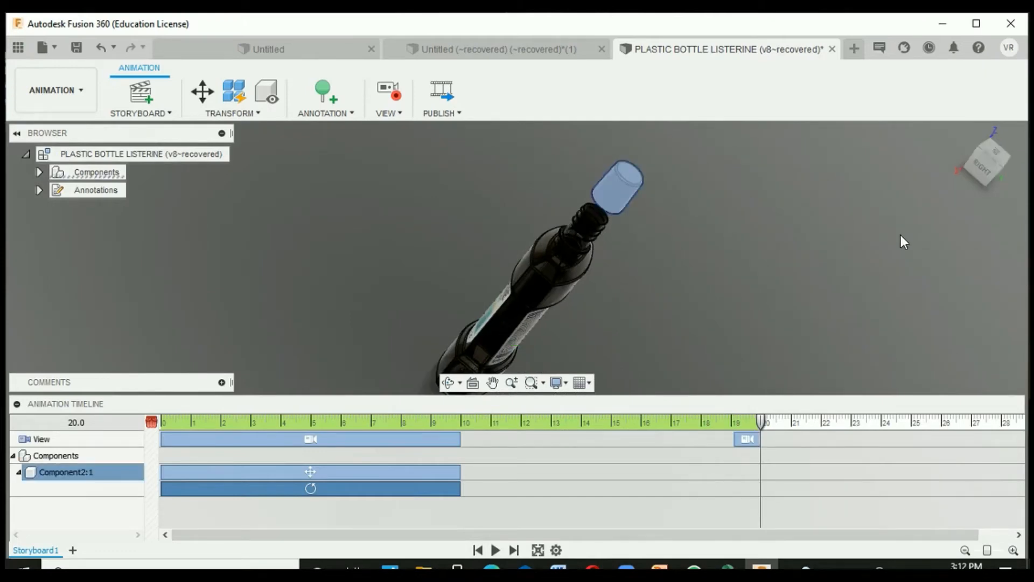
{"action": "key", "text": "ctrl+z"}
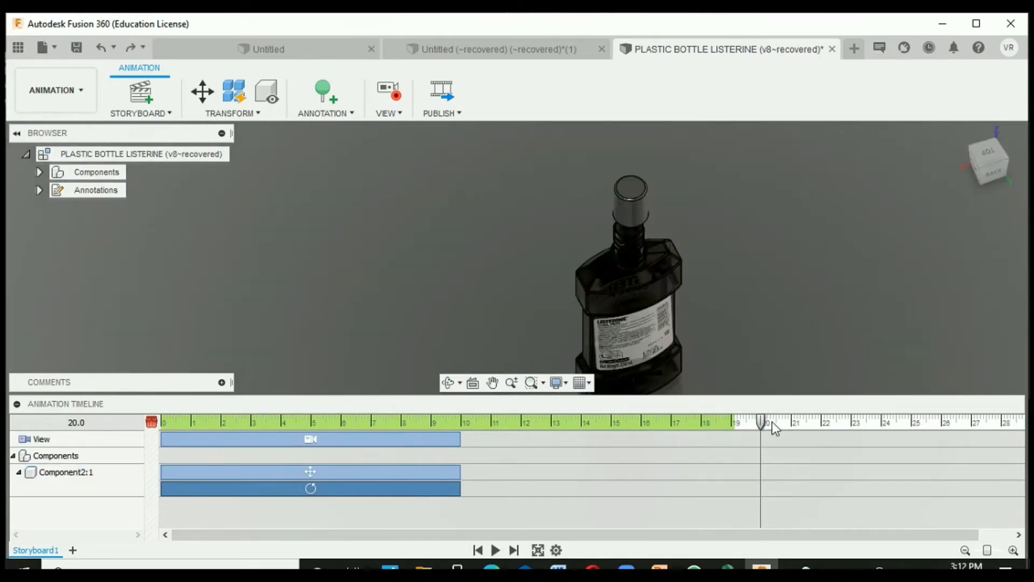
Step: Record a zoomed-out, tilted front camera view of the bottle at 19.1 seconds
{"action": "left_click", "coordinate": [736, 418]}
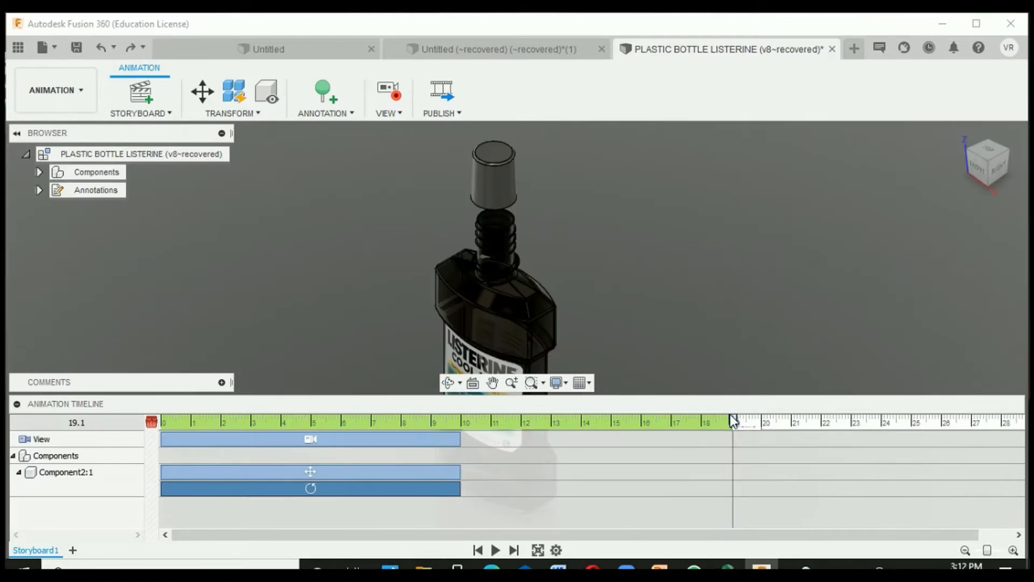
{"action": "mouse_move", "coordinate": [998, 167]}
{"action": "left_mouse_down"}
{"action": "mouse_move", "coordinate": [1017, 168]}
{"action": "mouse_move", "coordinate": [989, 146]}
{"action": "mouse_move", "coordinate": [944, 138]}
{"action": "mouse_move", "coordinate": [719, 152]}
{"action": "left_mouse_up"}
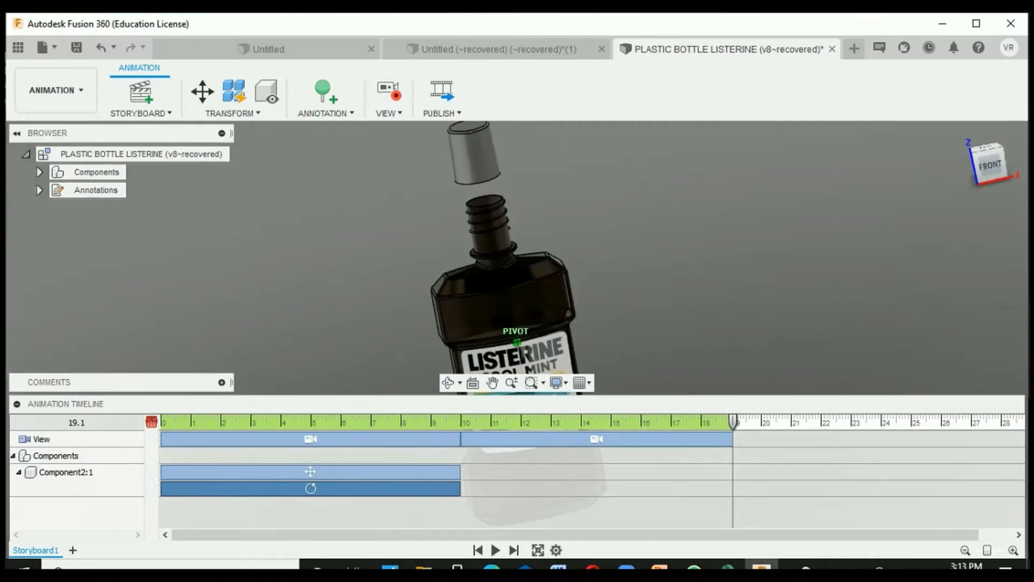
{"action": "scroll", "coordinate": [603, 319], "scroll_direction": "down", "scroll_amount": 4}
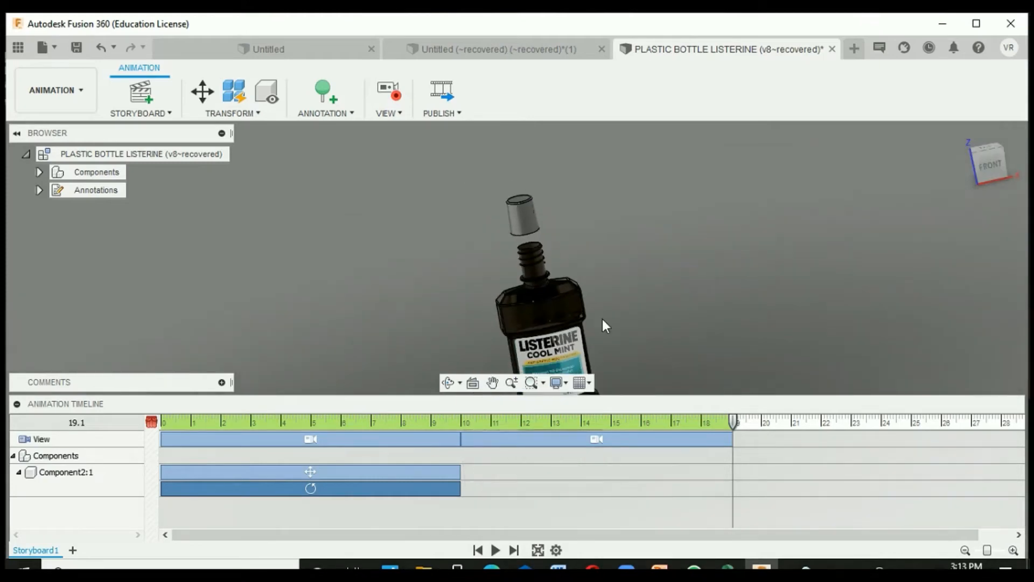
Step: Play back the camera change from 10 seconds and delete the second view action
{"action": "left_click", "coordinate": [493, 550]}
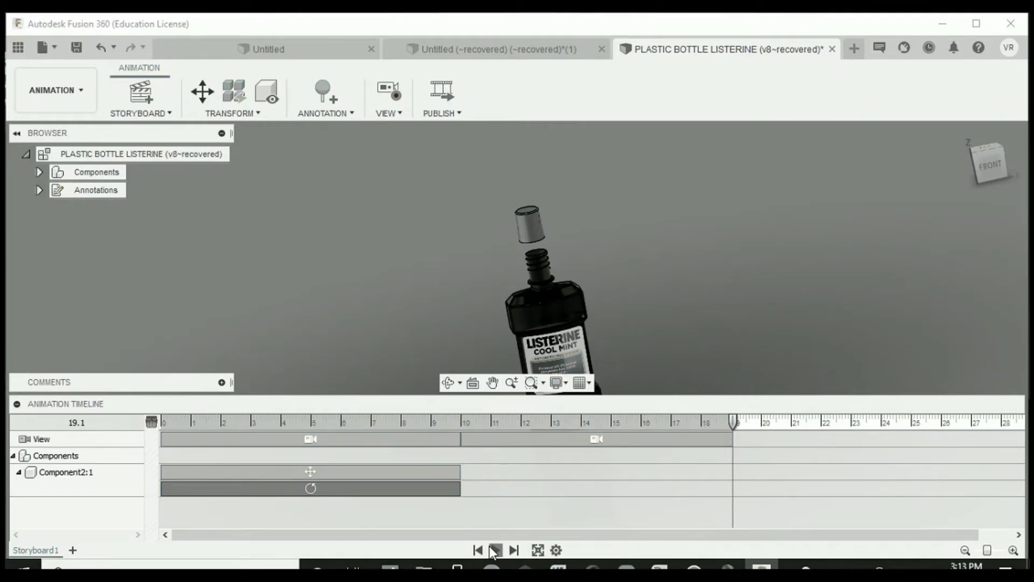
{"action": "left_click_drag", "start_coordinate": [396, 423], "coordinate": [464, 429]}
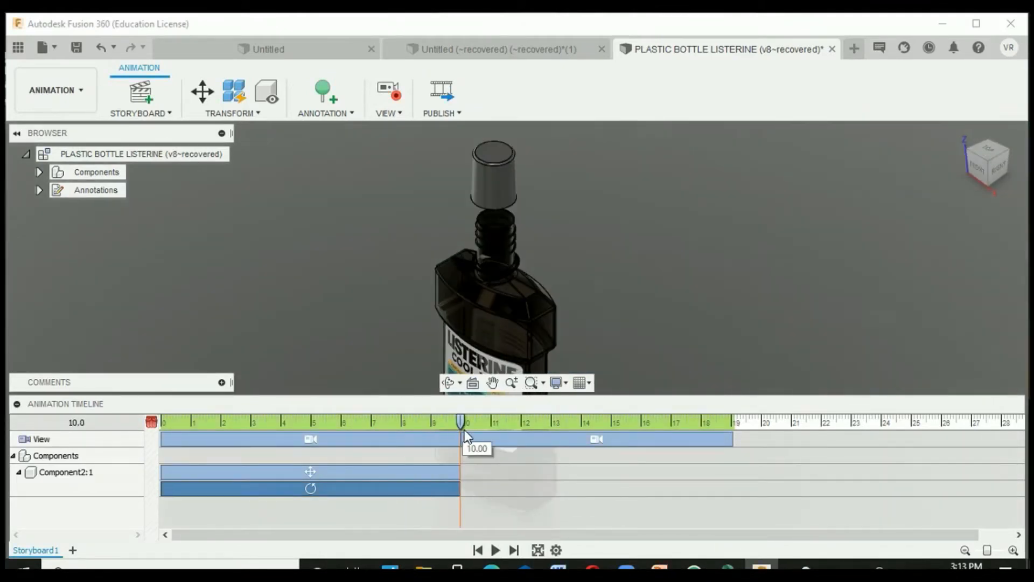
{"action": "key", "text": "space"}
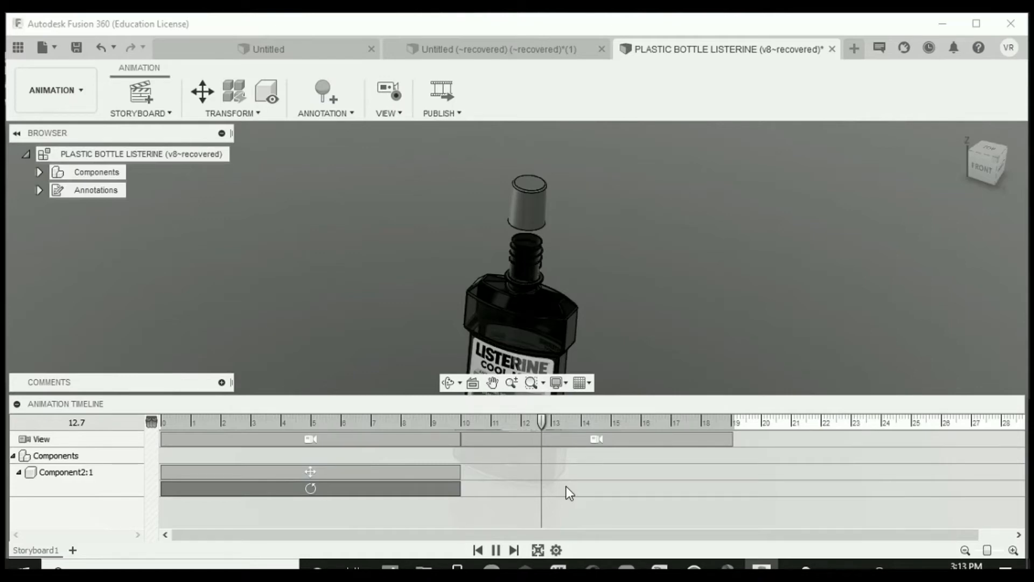
{"action": "right_click", "coordinate": [555, 441]}
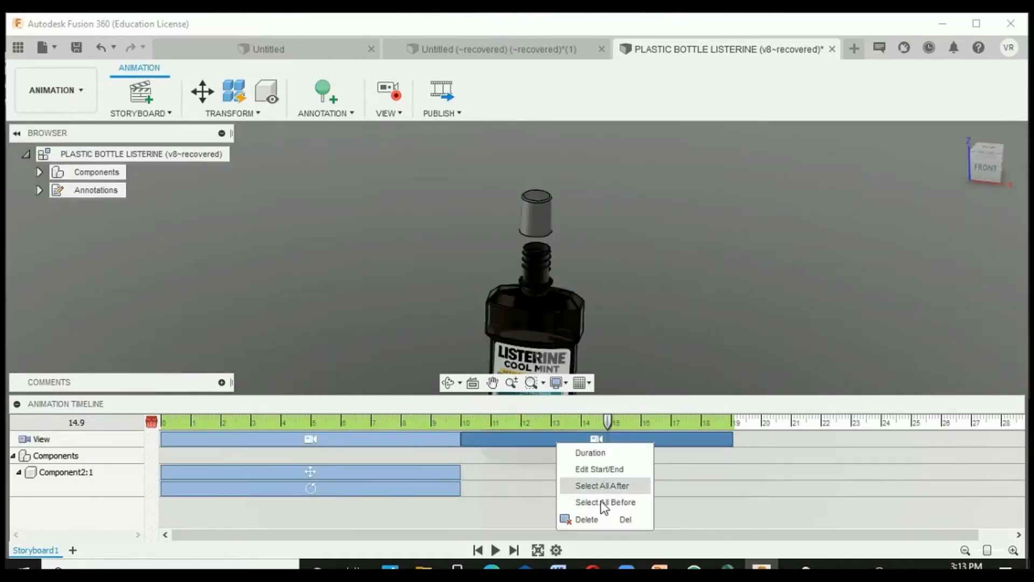
{"action": "left_click", "coordinate": [603, 518]}
Step: Try recording a tilted front camera view at 18.1 seconds, and delete that view action
{"action": "left_click_drag", "start_coordinate": [607, 422], "coordinate": [705, 426]}
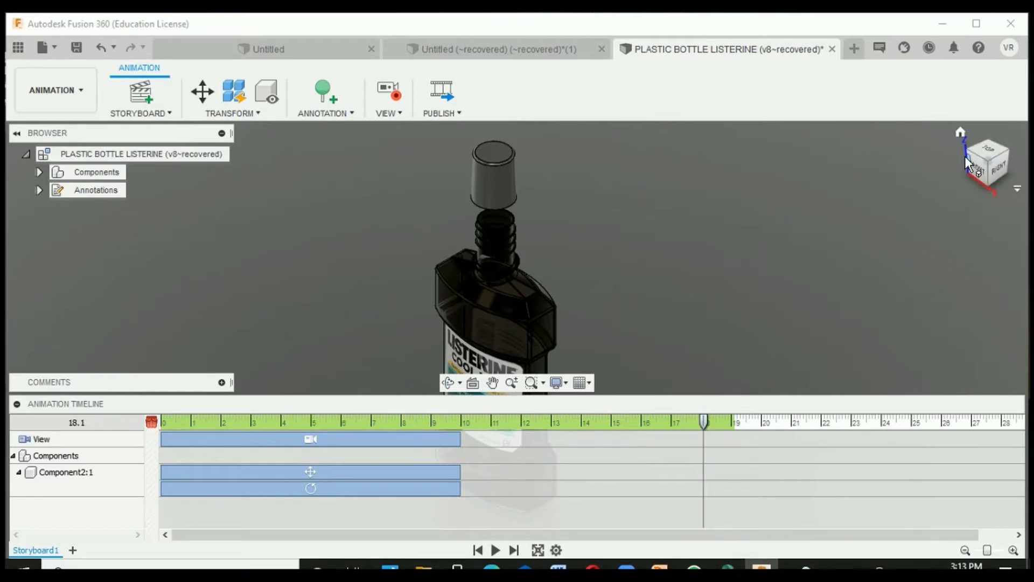
{"action": "mouse_move", "coordinate": [968, 163]}
{"action": "left_mouse_down"}
{"action": "mouse_move", "coordinate": [991, 170]}
{"action": "mouse_move", "coordinate": [1010, 157]}
{"action": "left_mouse_up"}
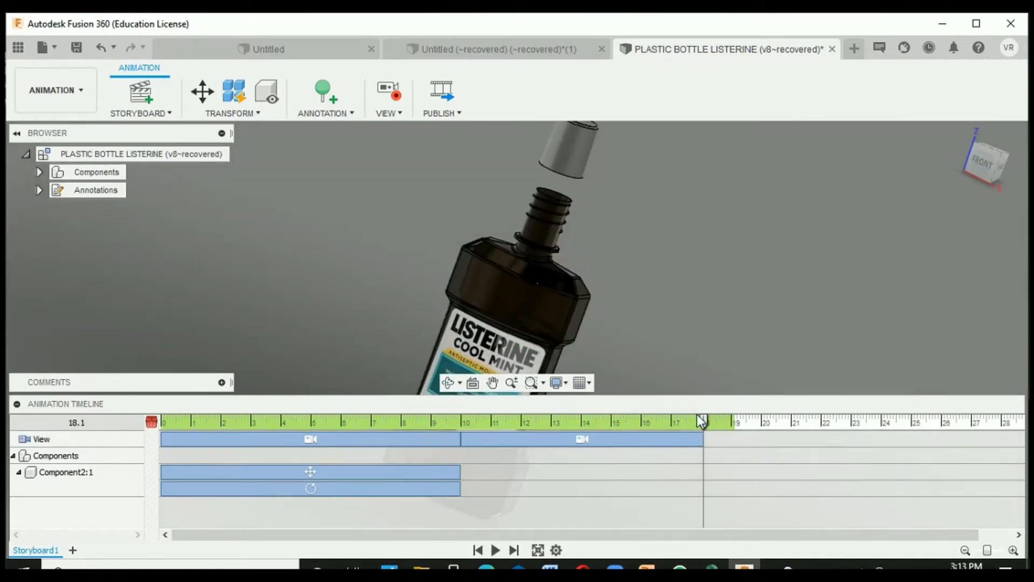
{"action": "right_click", "coordinate": [653, 439]}
{"action": "left_click", "coordinate": [681, 518]}
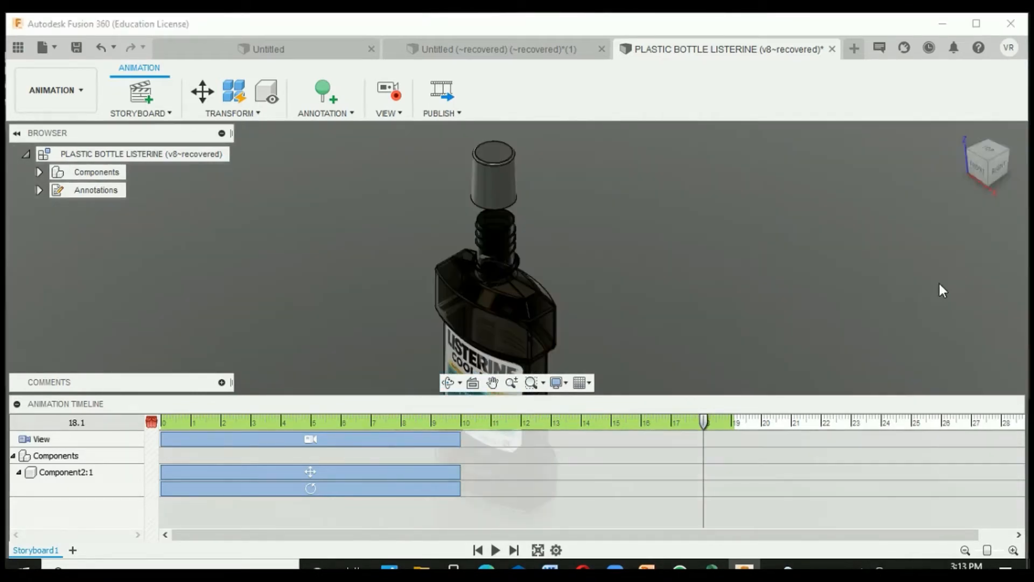
Step: Reorient the camera at 18.1 seconds, ending on the home view
{"action": "mouse_move", "coordinate": [978, 173]}
{"action": "left_mouse_down"}
{"action": "mouse_move", "coordinate": [1003, 171]}
{"action": "mouse_move", "coordinate": [959, 184]}
{"action": "mouse_move", "coordinate": [969, 170]}
{"action": "left_mouse_up"}
{"action": "left_click", "coordinate": [1003, 170]}
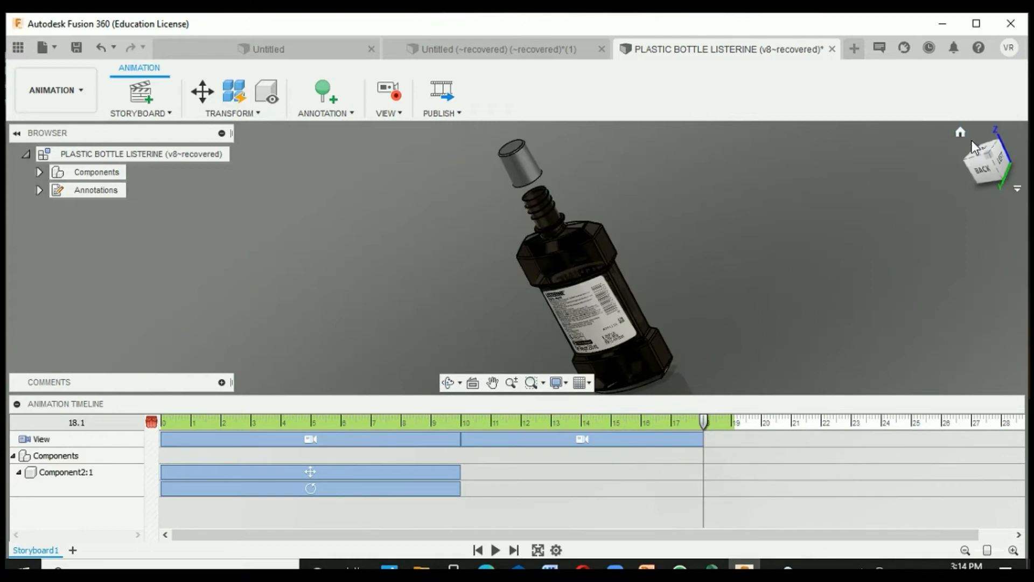
{"action": "left_click", "coordinate": [961, 132]}
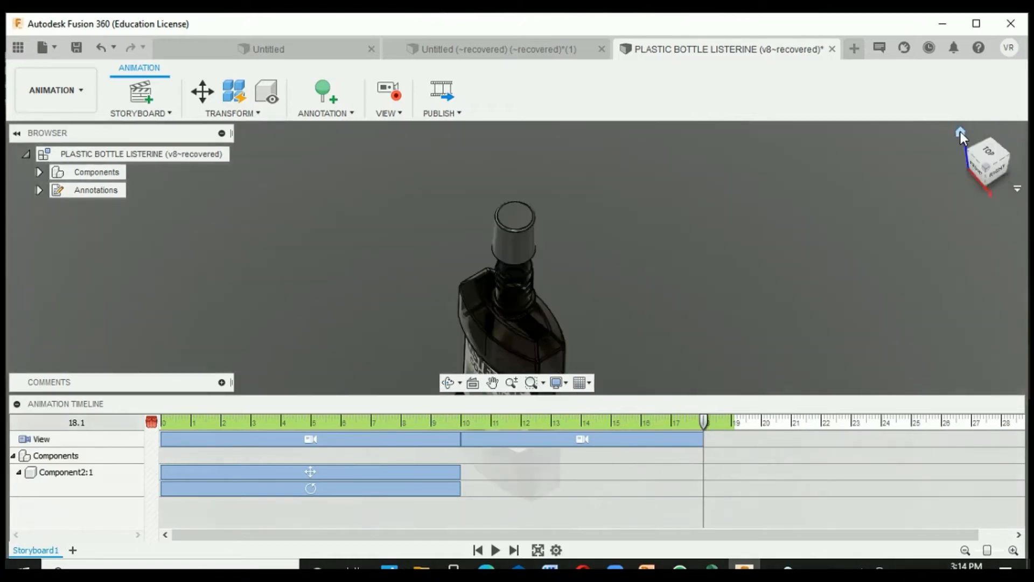
Step: Transform the cap at 18.1 seconds, lowering it onto the bottle with a Y distance of -50 mm
{"action": "left_click", "coordinate": [513, 205]}
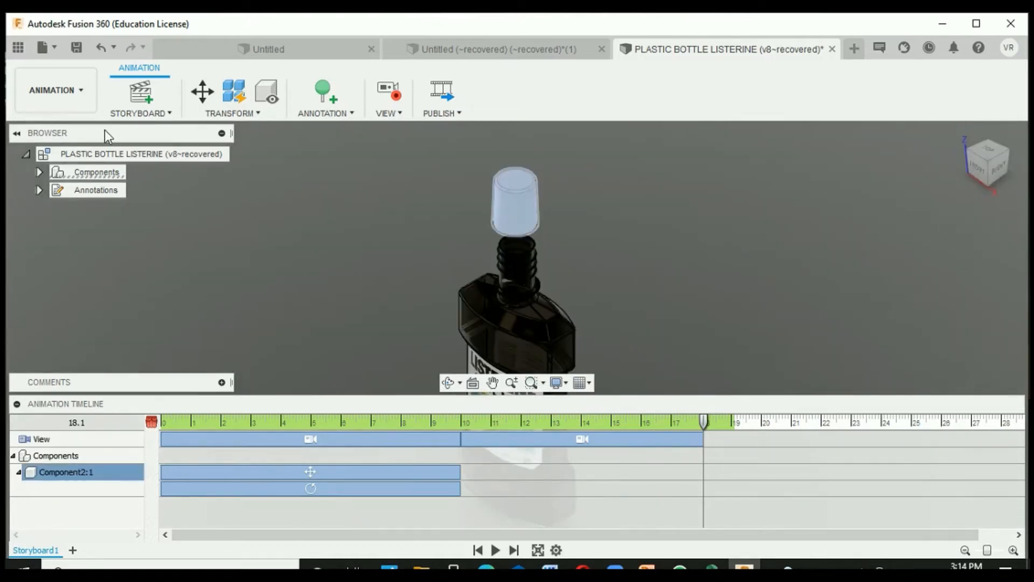
{"action": "left_click", "coordinate": [211, 95]}
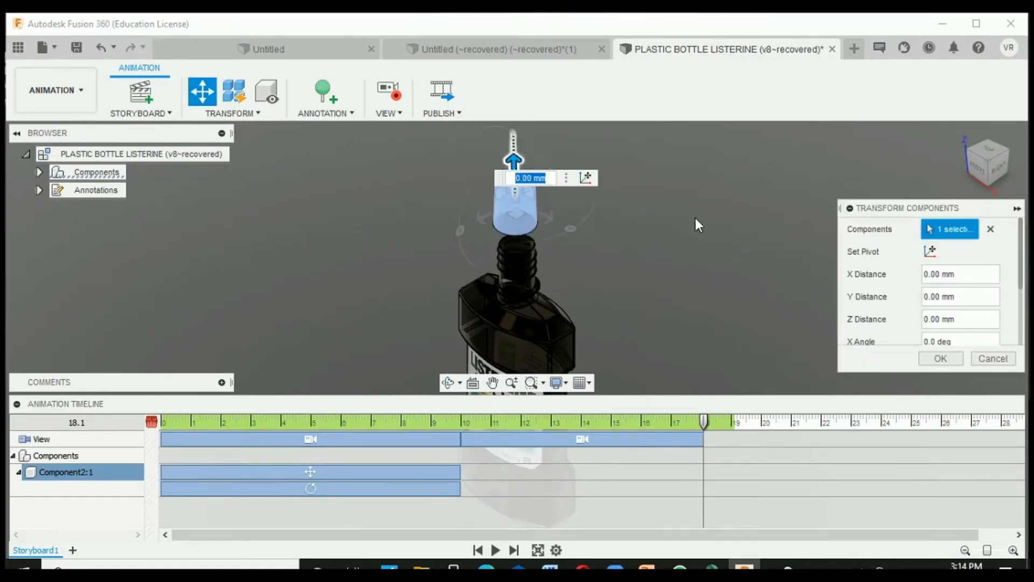
{"action": "type", "text": "-50"}
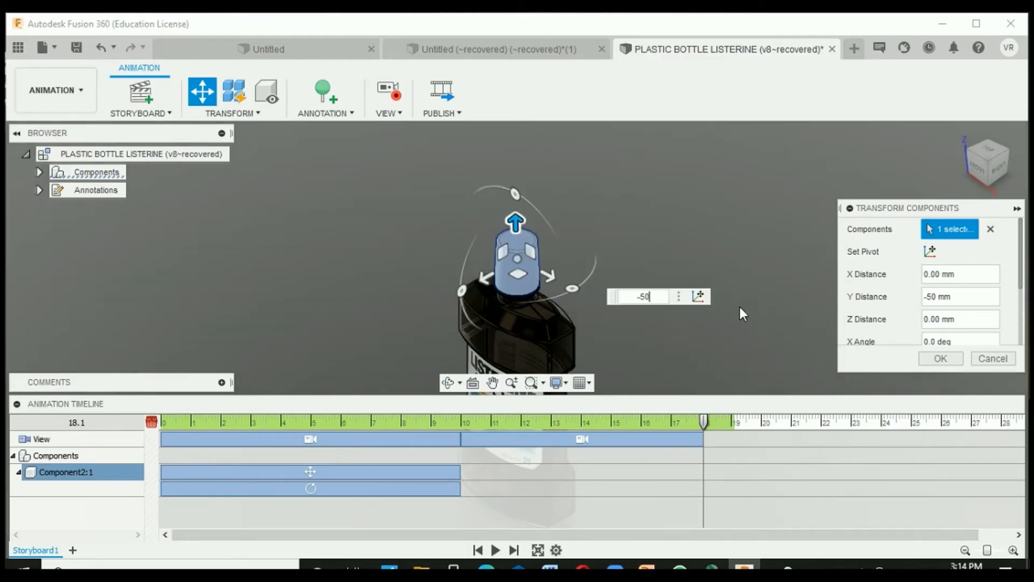
{"action": "scroll", "coordinate": [879, 324], "scroll_direction": "down", "scroll_amount": 3}
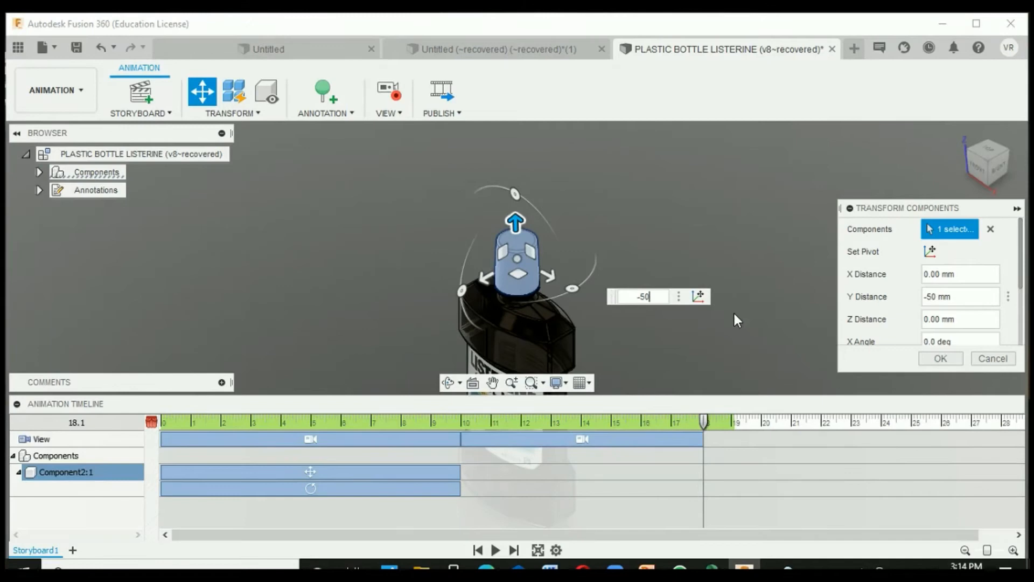
Step: Set the cap's Y angle to -360*5 degrees and apply the transform
{"action": "left_click", "coordinate": [573, 289]}
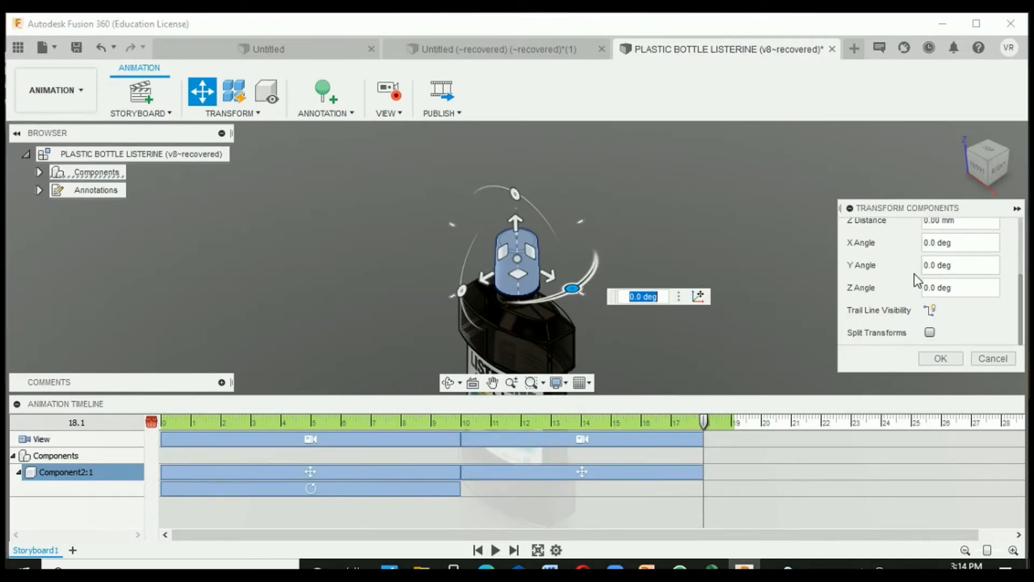
{"action": "type", "text": "3"}
{"action": "left_click", "coordinate": [943, 264]}
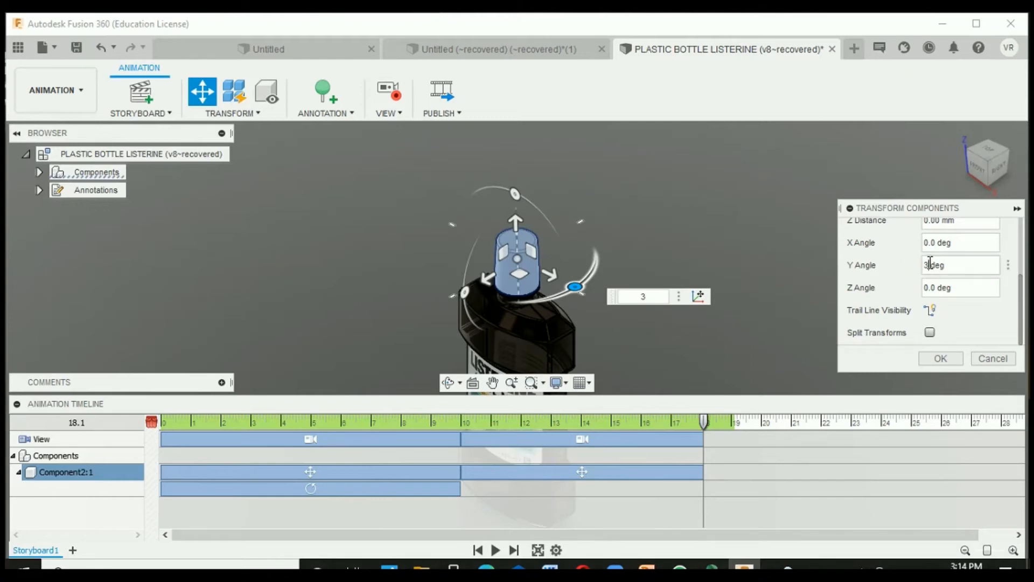
{"action": "key", "text": "BackSpace"}
{"action": "type", "text": "-360"}
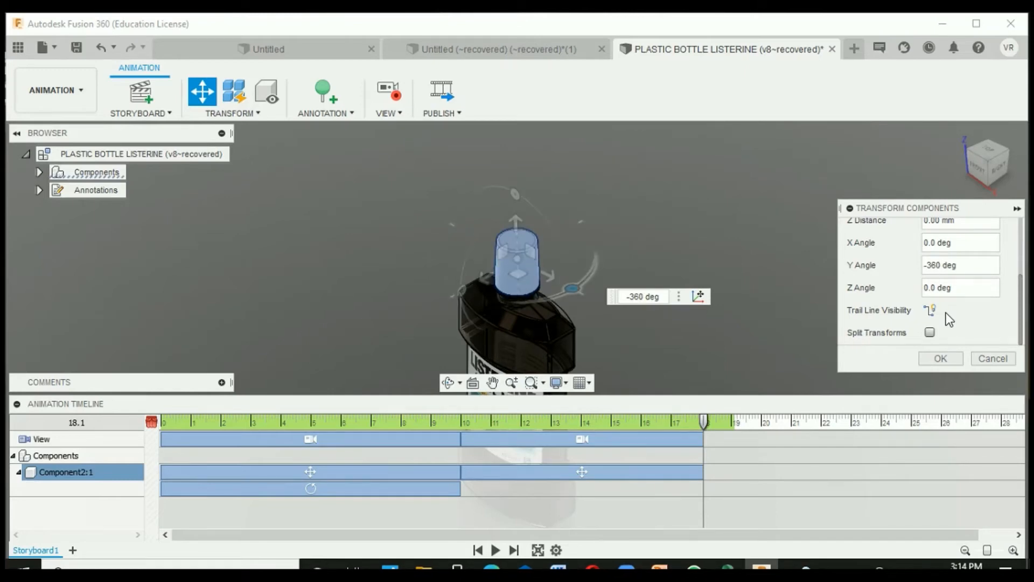
{"action": "type", "text": "*5"}
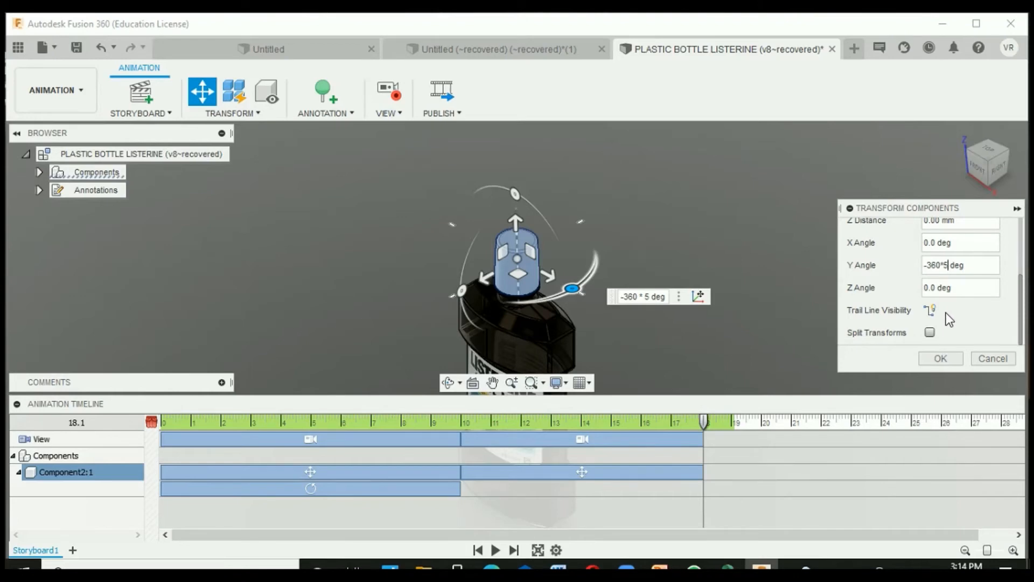
{"action": "left_click", "coordinate": [953, 362]}
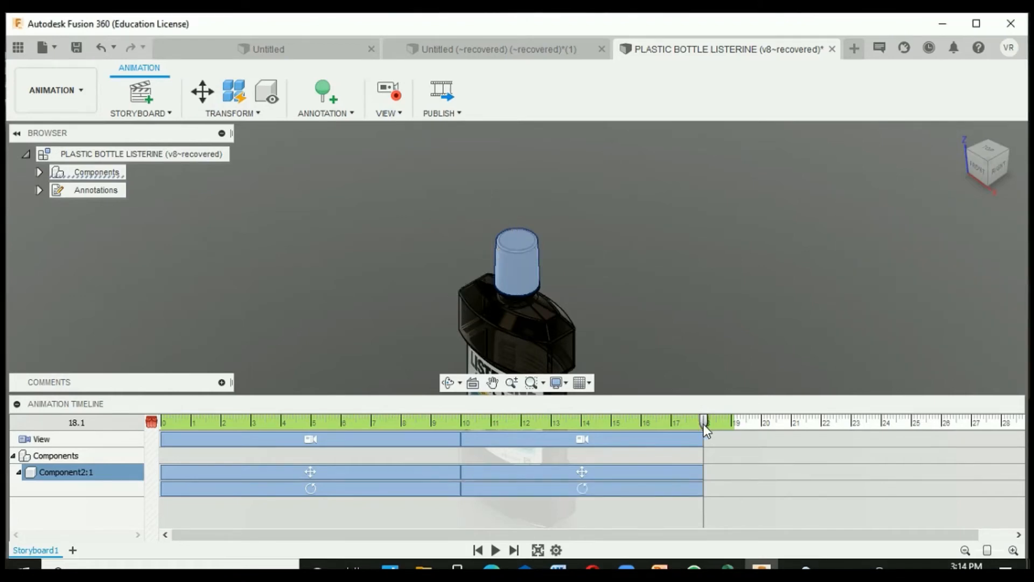
Step: Play back the animation from the start to check the cap opening and closing
{"action": "left_click", "coordinate": [496, 550]}
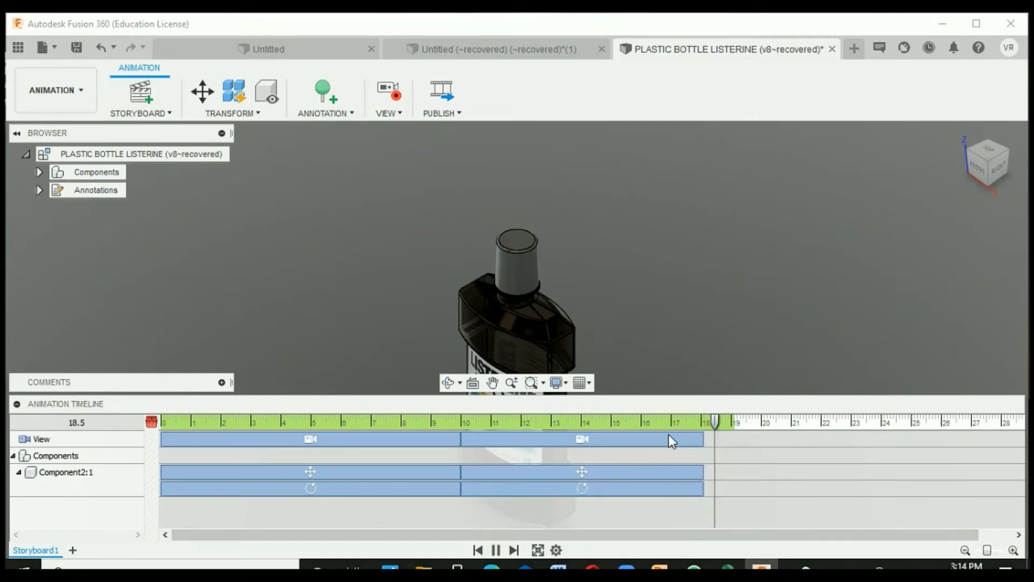
{"action": "left_click", "coordinate": [568, 423]}
{"action": "left_click_drag", "start_coordinate": [722, 419], "coordinate": [154, 399]}
{"action": "key", "text": "space"}
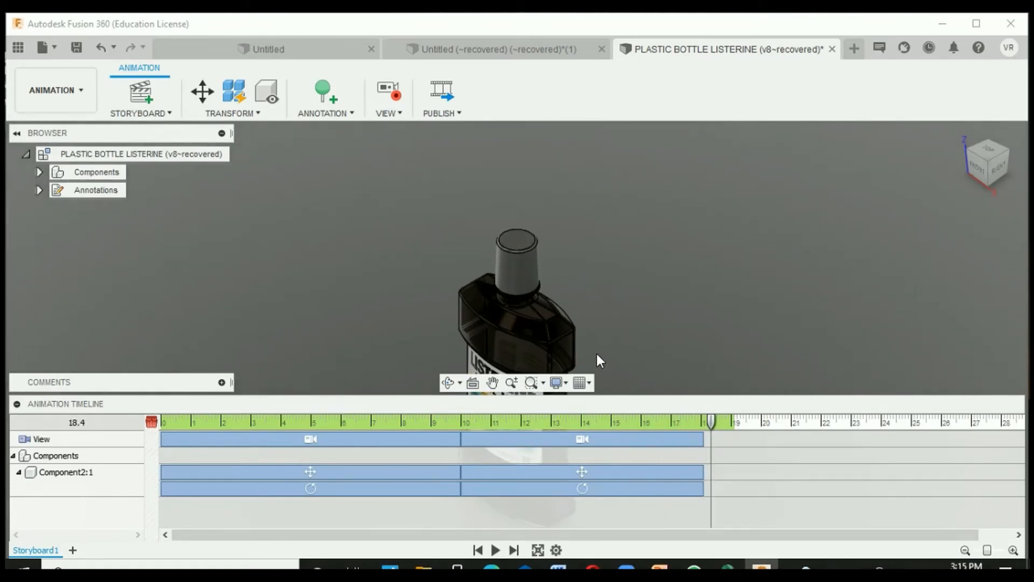
Step: Delete the second view action and record a straight back view of the bottle at 18 seconds
{"action": "right_click", "coordinate": [619, 439]}
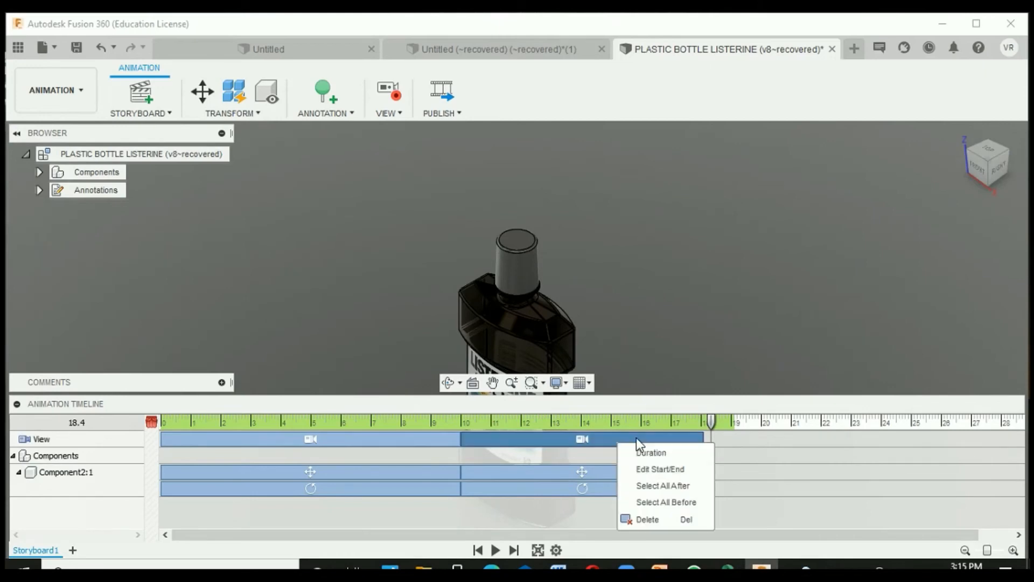
{"action": "left_click", "coordinate": [660, 520]}
{"action": "left_click_drag", "start_coordinate": [714, 427], "coordinate": [700, 421]}
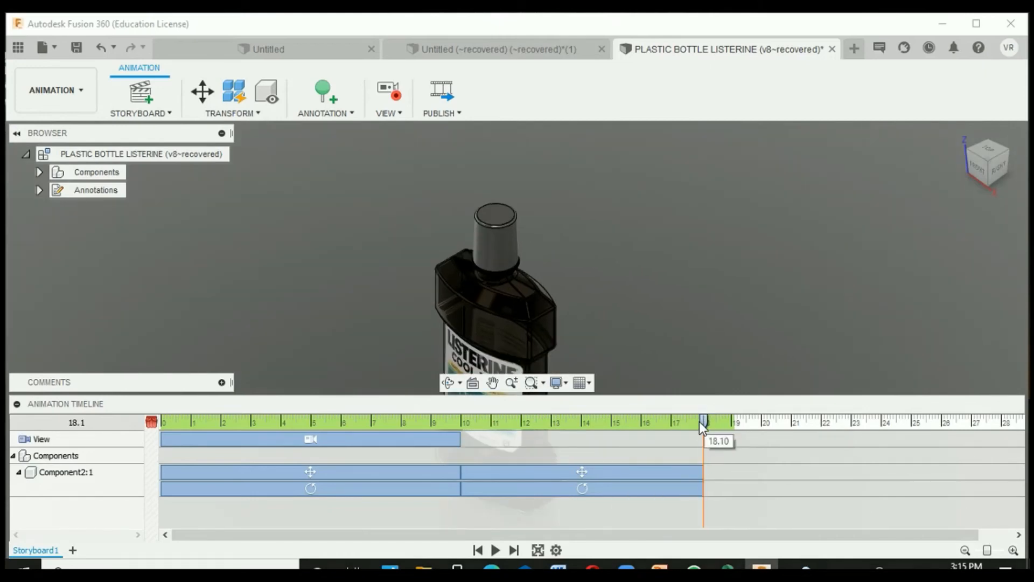
{"action": "left_click_drag", "start_coordinate": [982, 181], "coordinate": [883, 167]}
{"action": "left_click_drag", "start_coordinate": [985, 160], "coordinate": [981, 175]}
{"action": "left_click", "coordinate": [981, 174]}
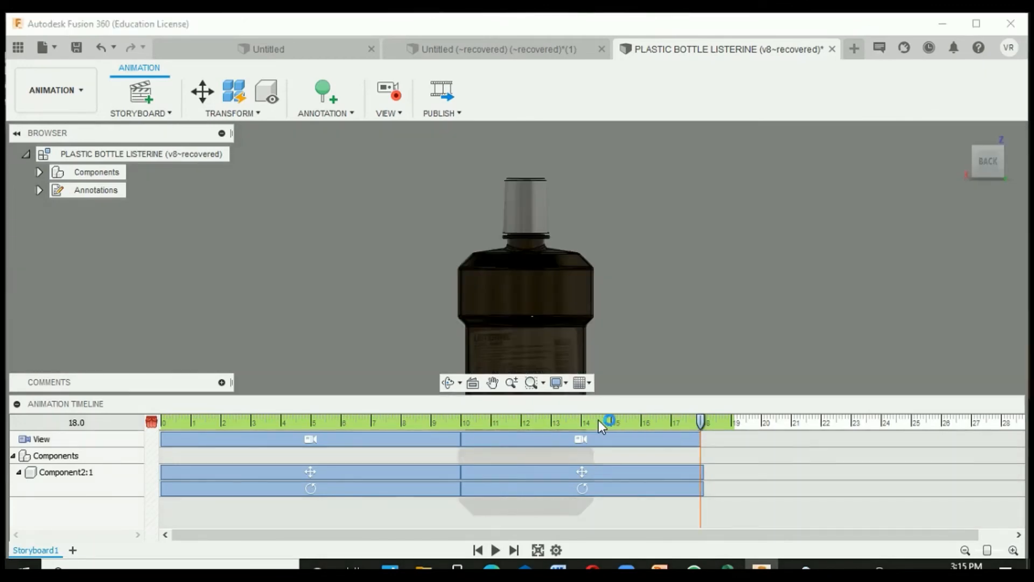
Step: Play back the animation from 10 seconds to check the camera turning to the back view
{"action": "left_click_drag", "start_coordinate": [600, 421], "coordinate": [464, 408]}
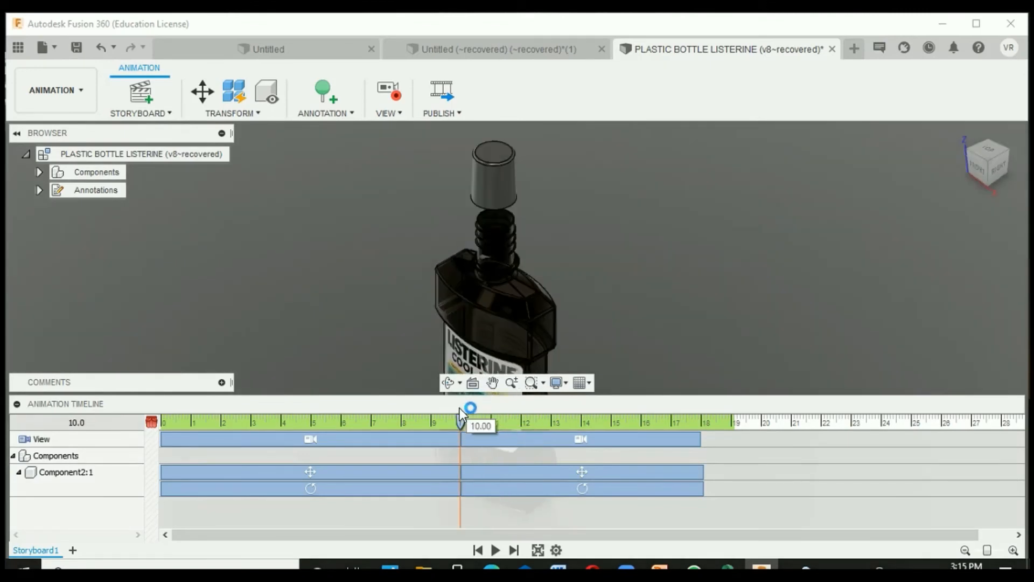
{"action": "left_click", "coordinate": [496, 550]}
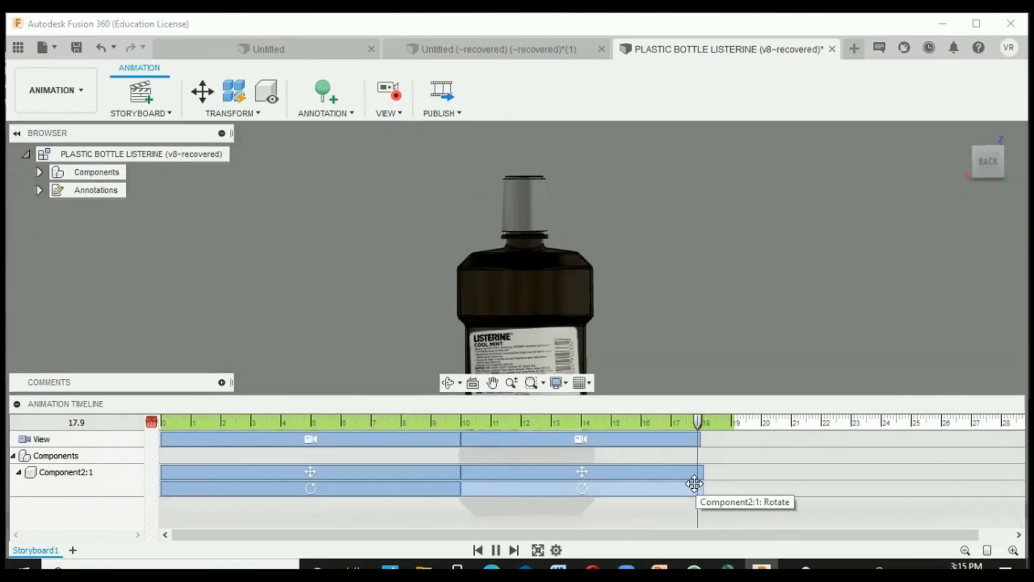
{"action": "key", "text": "space"}
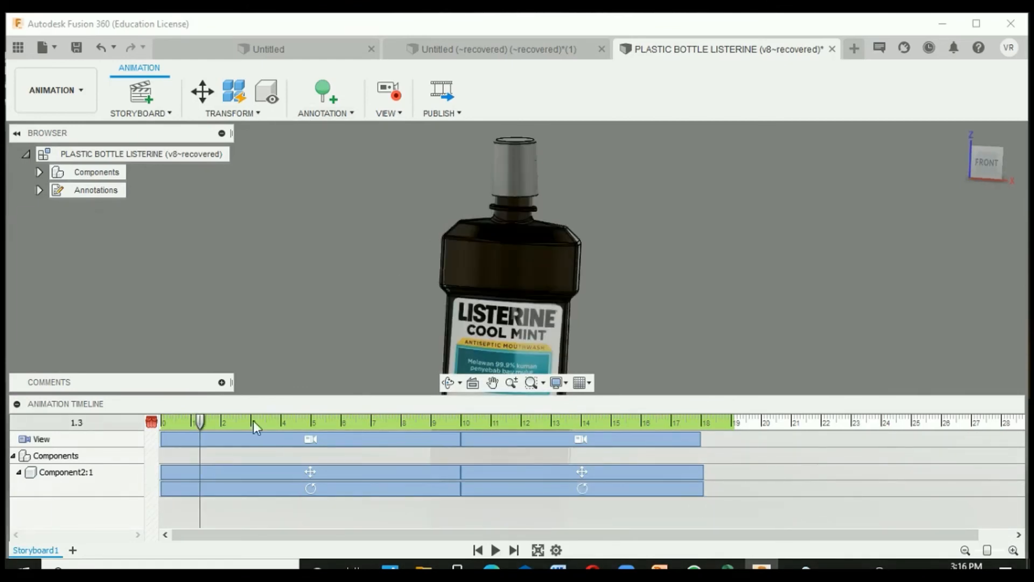
Step: Record a slightly rotated front camera view of the bottle at 19.1 seconds
{"action": "left_click_drag", "start_coordinate": [200, 420], "coordinate": [705, 431]}
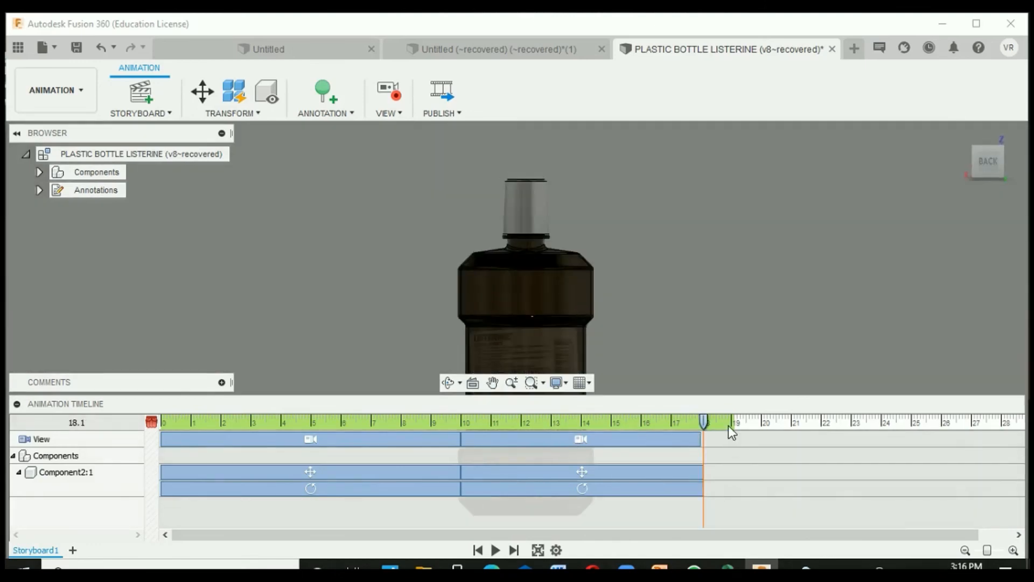
{"action": "mouse_move", "coordinate": [974, 167]}
{"action": "left_click_drag", "start_coordinate": [703, 423], "coordinate": [734, 421]}
{"action": "mouse_move", "coordinate": [980, 189]}
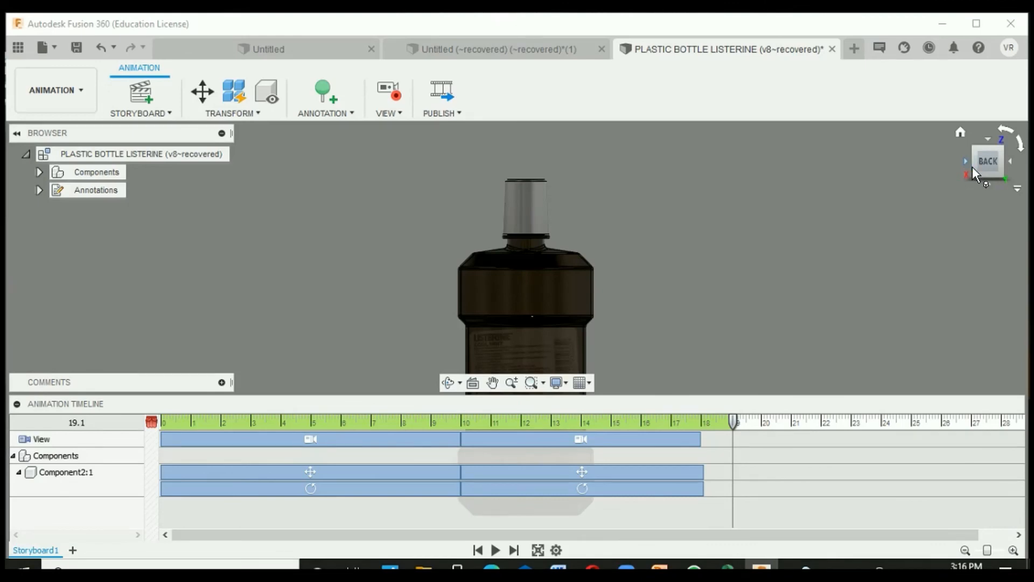
{"action": "left_click", "coordinate": [972, 166]}
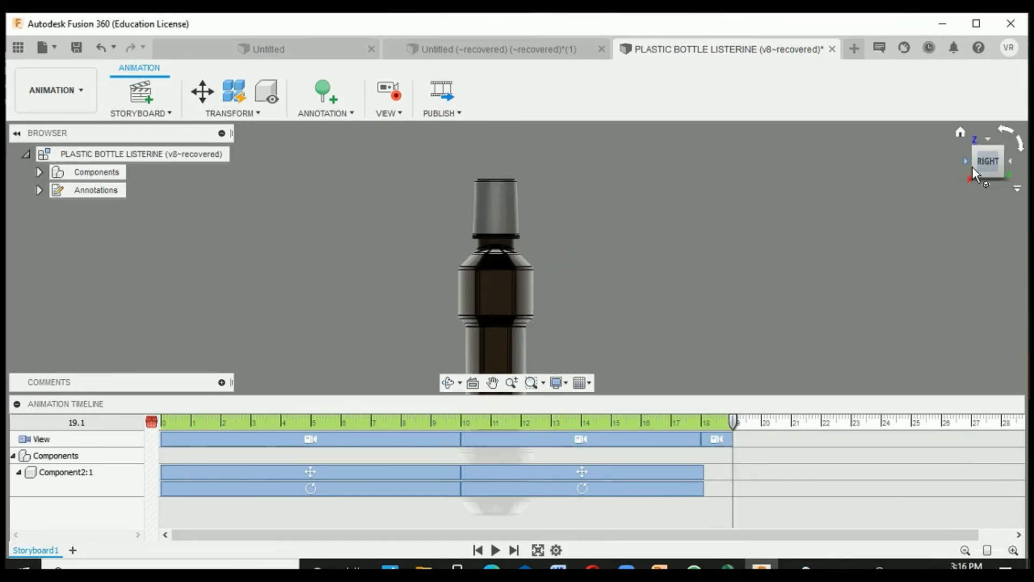
{"action": "left_click", "coordinate": [972, 167]}
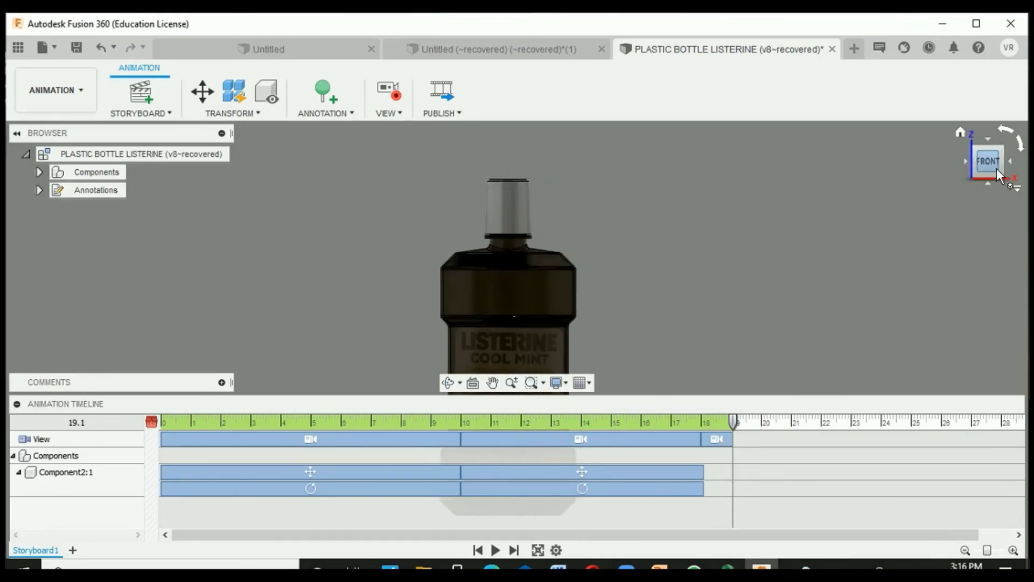
{"action": "left_click_drag", "start_coordinate": [997, 175], "coordinate": [968, 163]}
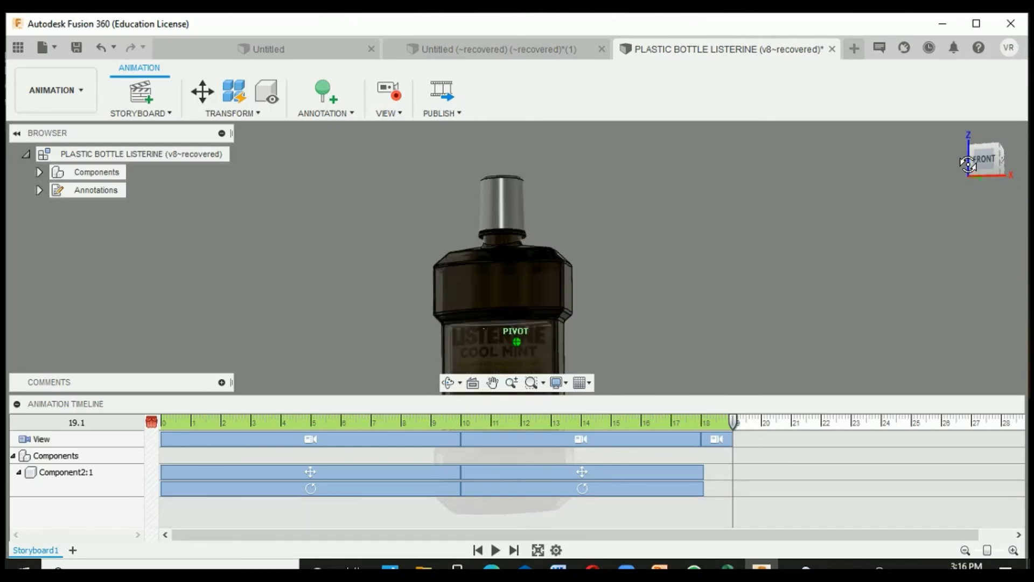
{"action": "scroll", "coordinate": [968, 163], "scroll_direction": "up", "scroll_amount": 2}
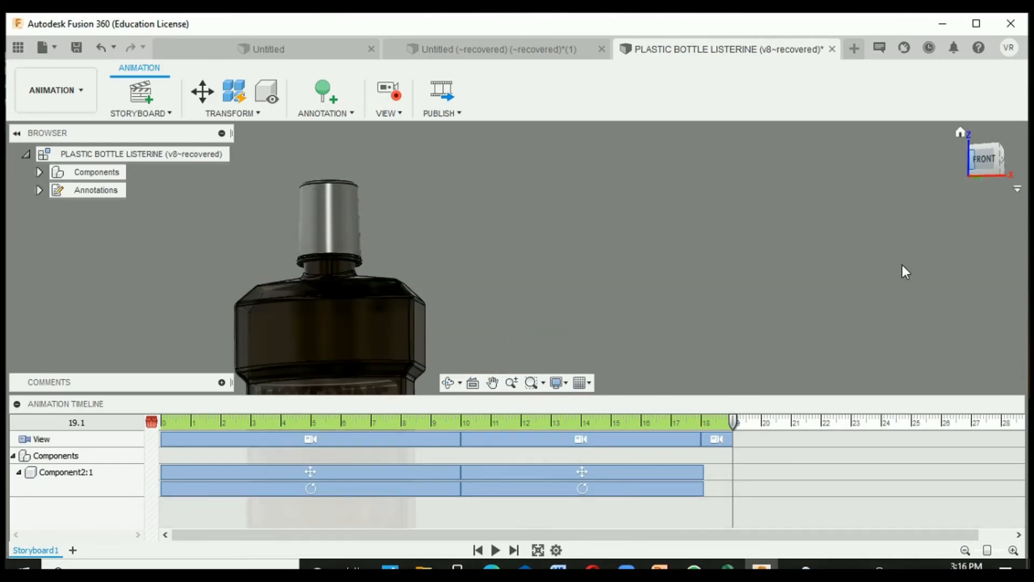
{"action": "scroll", "coordinate": [903, 265], "scroll_direction": "down", "scroll_amount": 2}
Step: Play back the last camera change from about 18 seconds
{"action": "left_click_drag", "start_coordinate": [722, 421], "coordinate": [697, 419]}
{"action": "key", "text": "space"}
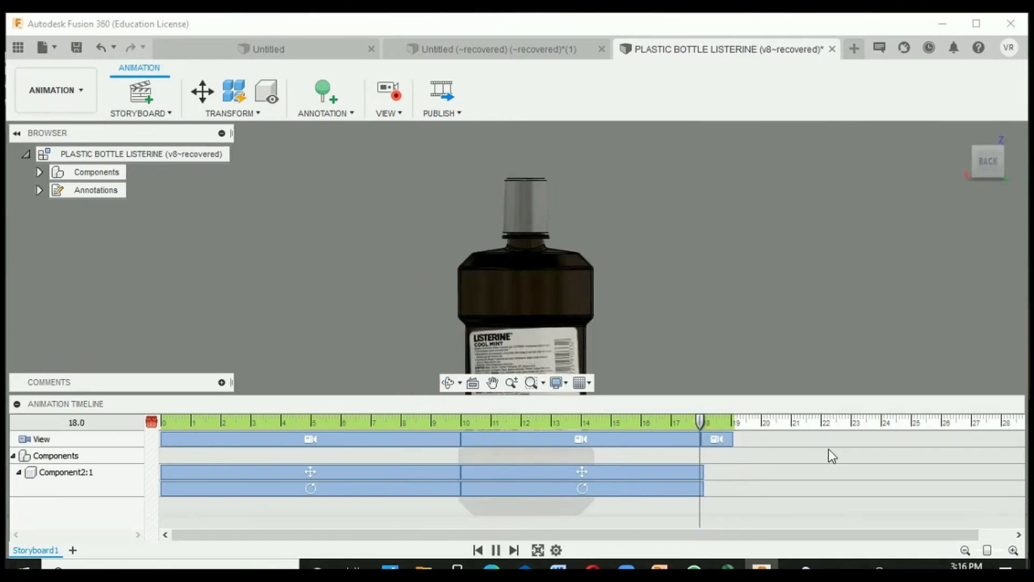